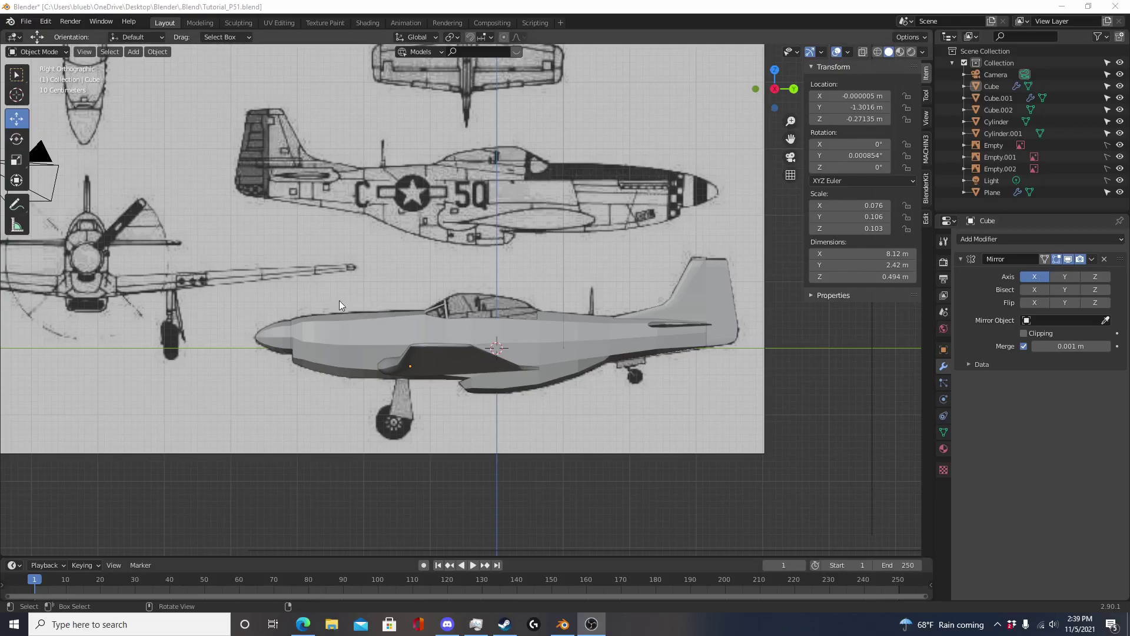
pyautogui.moveTo(338, 300); pyautogui.dragTo(556, 315, button='middle')
pyautogui.press('KP_3')
pyautogui.keyDown('shift'); pyautogui.moveTo(409, 225); pyautogui.dragTo(517, 249, button='middle'); pyautogui.keyUp('shift')
pyautogui.keyDown('shift'); pyautogui.moveTo(502, 146); pyautogui.dragTo(507, 207, button='middle'); pyautogui.keyUp('shift')
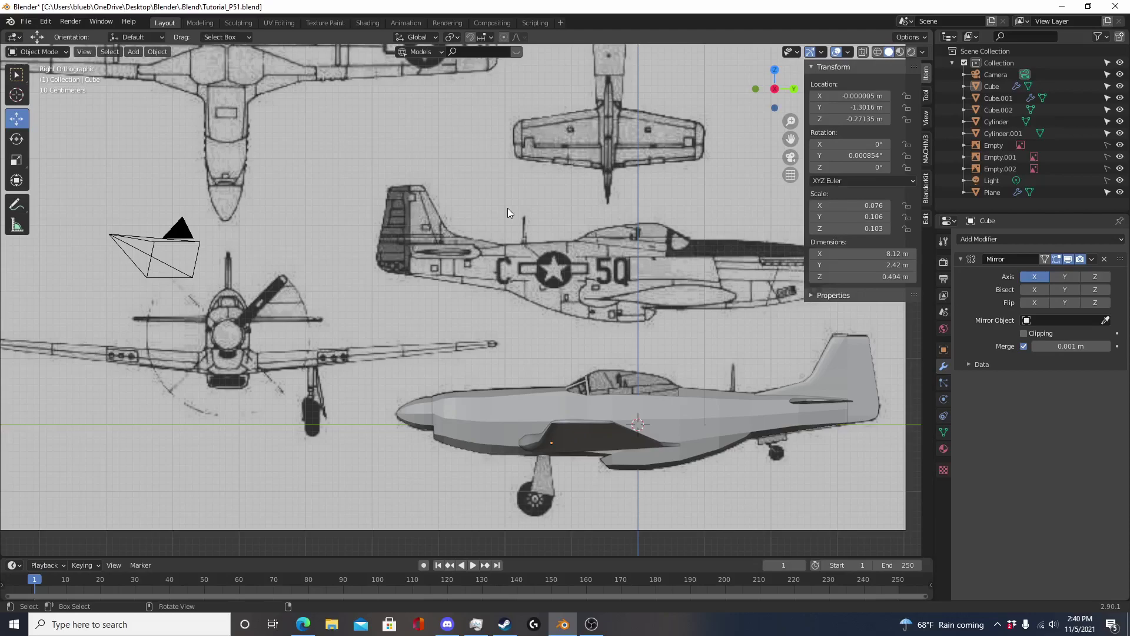
pyautogui.keyDown('shift'); pyautogui.moveTo(524, 348); pyautogui.dragTo(435, 335, button='middle'); pyautogui.keyUp('shift')
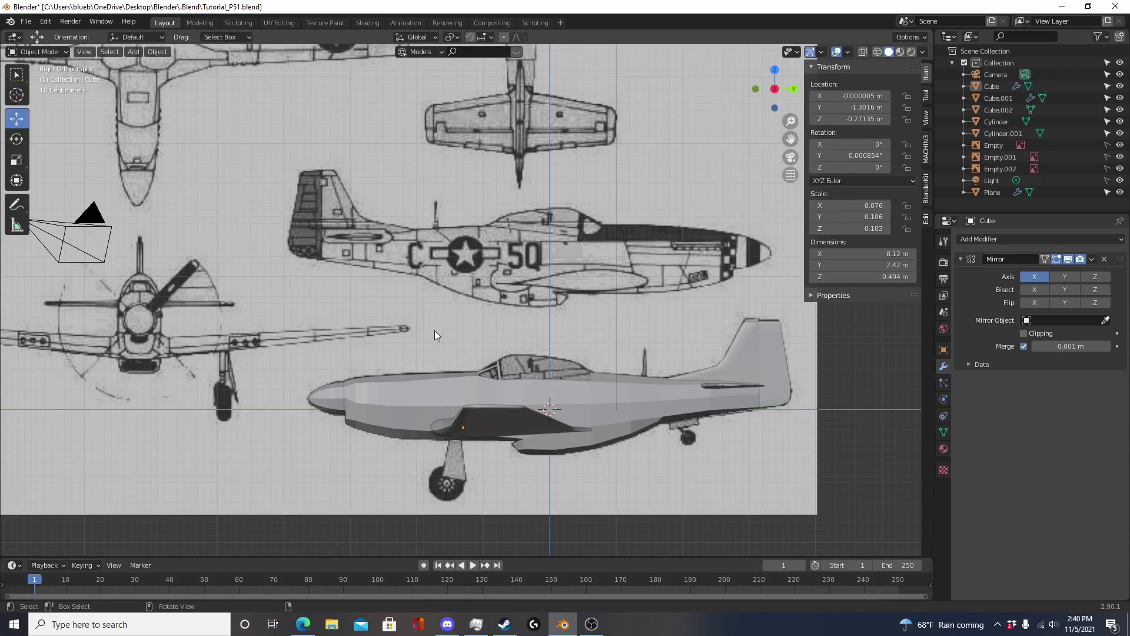
# Add a cube in the clear space above the aircraft's nose and scale it down uniformly to about 0.233
pyautogui.keyDown('shift'); pyautogui.moveTo(295, 421); pyautogui.dragTo(353, 321, button='middle'); pyautogui.keyUp('shift')
pyautogui.hotkey('shift', 'a')
pyautogui.moveTo(452, 289)
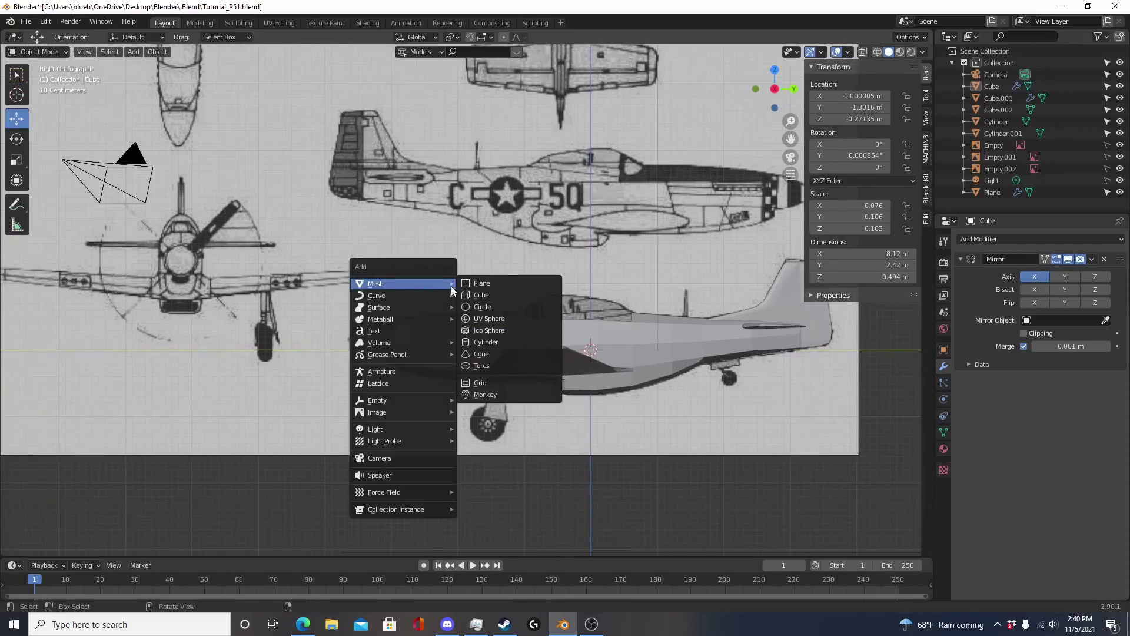
pyautogui.click(500, 297)
pyautogui.press('g')
pyautogui.click(436, 312)
pyautogui.keyDown('shift'); pyautogui.moveTo(456, 333); pyautogui.dragTo(463, 344, button='middle'); pyautogui.keyUp('shift')
pyautogui.scroll(4, 462, 345)
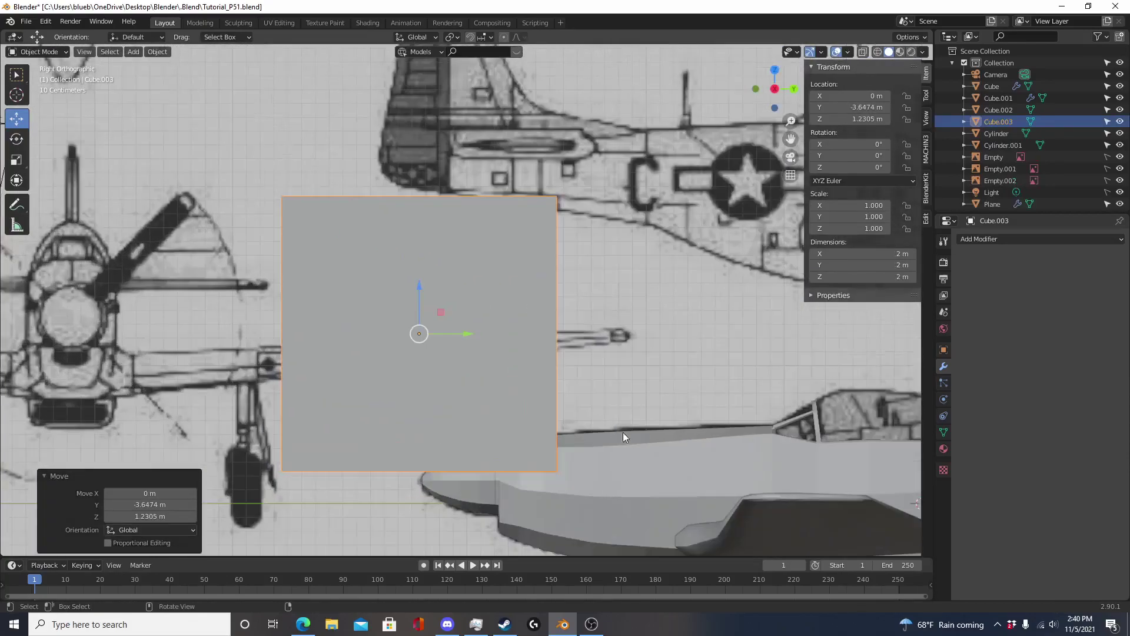
pyautogui.press('s')
pyautogui.click(472, 365)
# Edit the cube in wireframe shading and extrude its front end vertices forward to about local Y -2.78 m
pyautogui.press('Tab')
pyautogui.hotkey('shift', 'z')
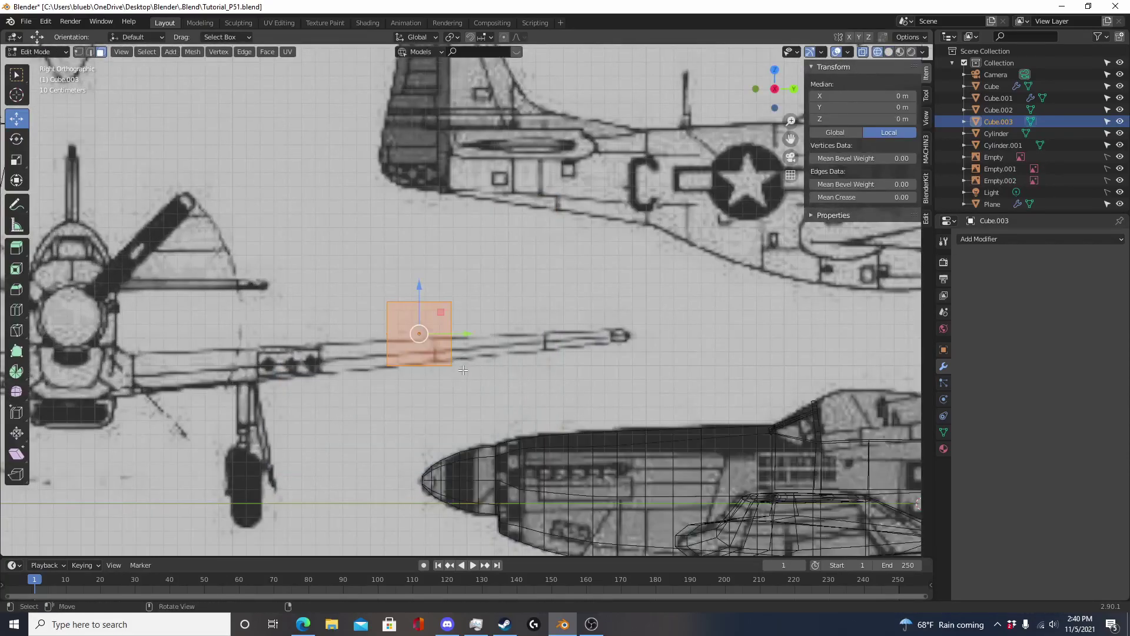
pyautogui.press('1')
pyautogui.scroll(2, 378, 377)
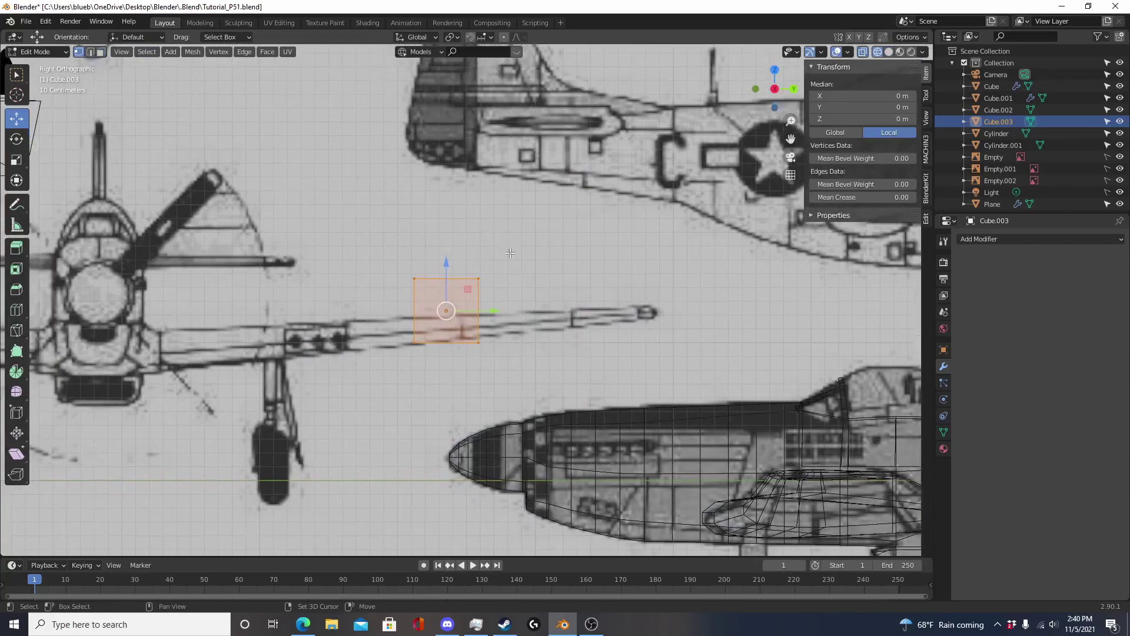
pyautogui.hotkey('alt', 'a')
pyautogui.press('c')
pyautogui.click(373, 327)
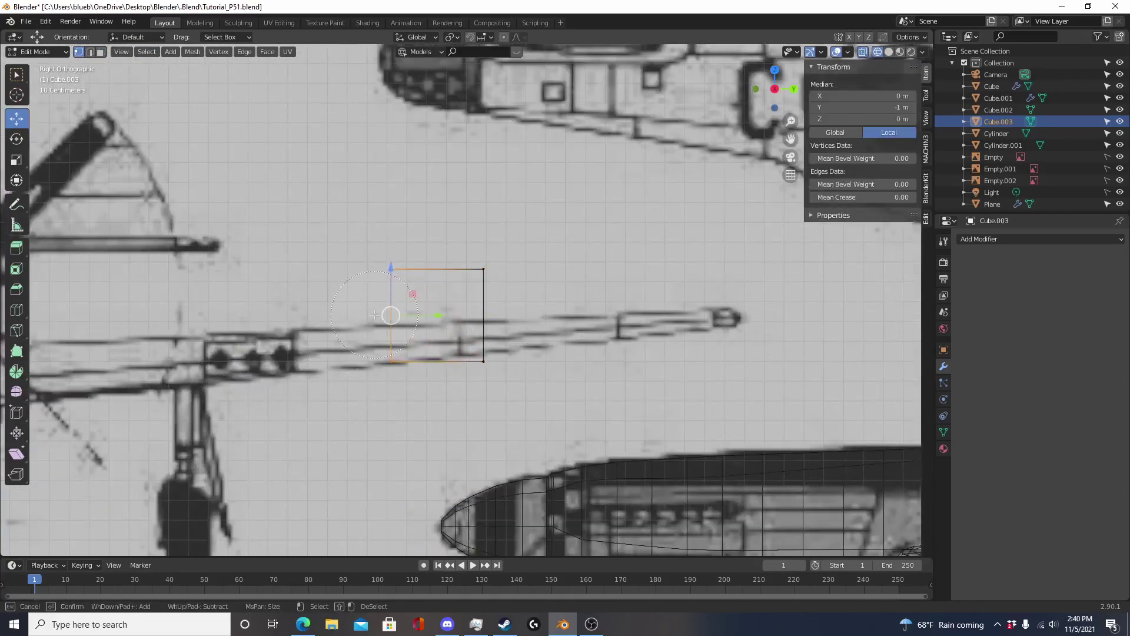
pyautogui.press('Escape')
pyautogui.keyDown('shift'); pyautogui.moveTo(565, 306); pyautogui.dragTo(673, 317, button='middle'); pyautogui.keyUp('shift')
pyautogui.press('e')
pyautogui.click(590, 312)
# Extrude the cube's rear end vertices backward to about local Y 7.09 m to form the long trailing section
pyautogui.hotkey('alt', 'a')
pyautogui.press('c')
pyautogui.moveTo(597, 382); pyautogui.dragTo(606, 276)
pyautogui.press('Escape')
pyautogui.keyDown('shift'); pyautogui.moveTo(607, 277); pyautogui.dragTo(368, 286, button='middle'); pyautogui.keyUp('shift')
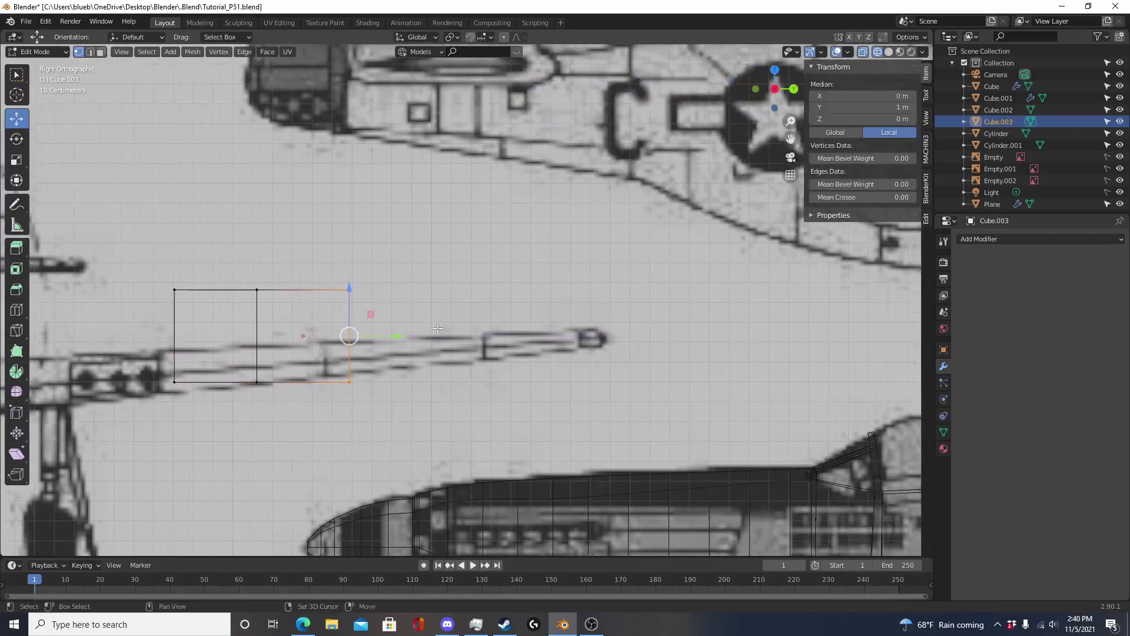
pyautogui.scroll(-3, 368, 286)
pyautogui.press('e')
pyautogui.click(640, 337)
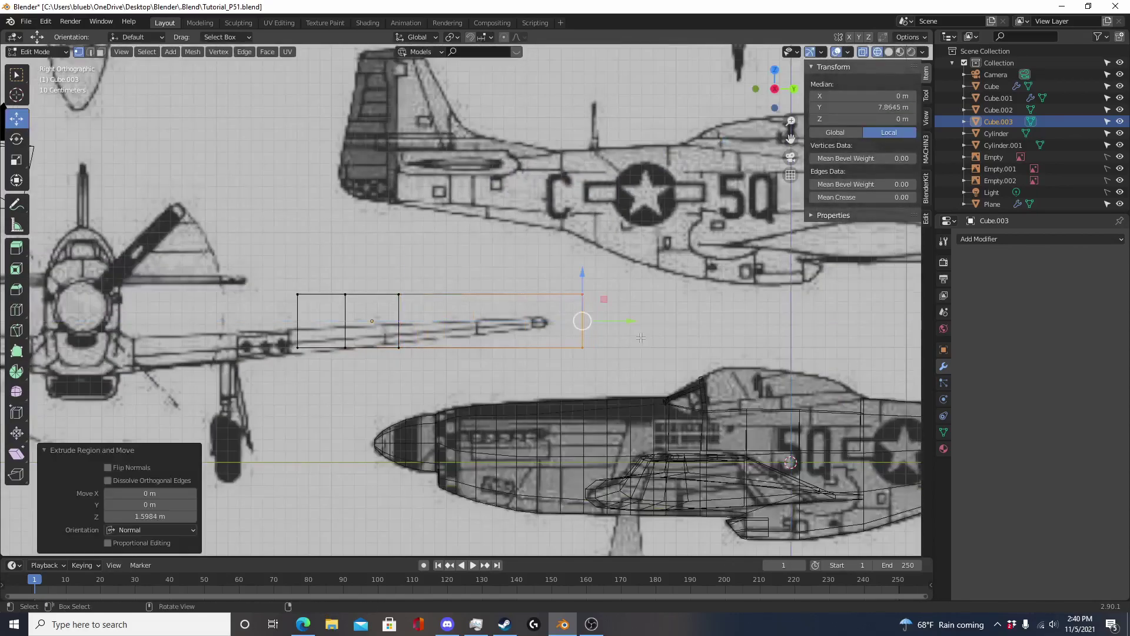
pyautogui.moveTo(630, 321); pyautogui.dragTo(607, 323)
pyautogui.click(562, 294)
pyautogui.moveTo(561, 244); pyautogui.dragTo(560, 288)
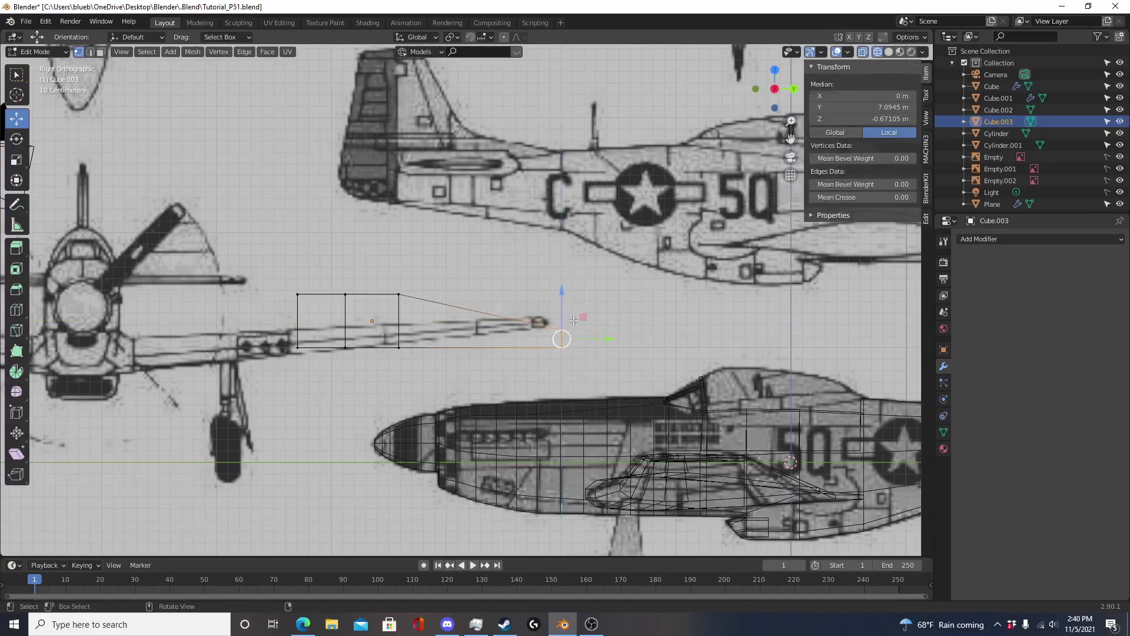
pyautogui.hotkey('ctrl', 'z')
pyautogui.hotkey('ctrl', 'z')
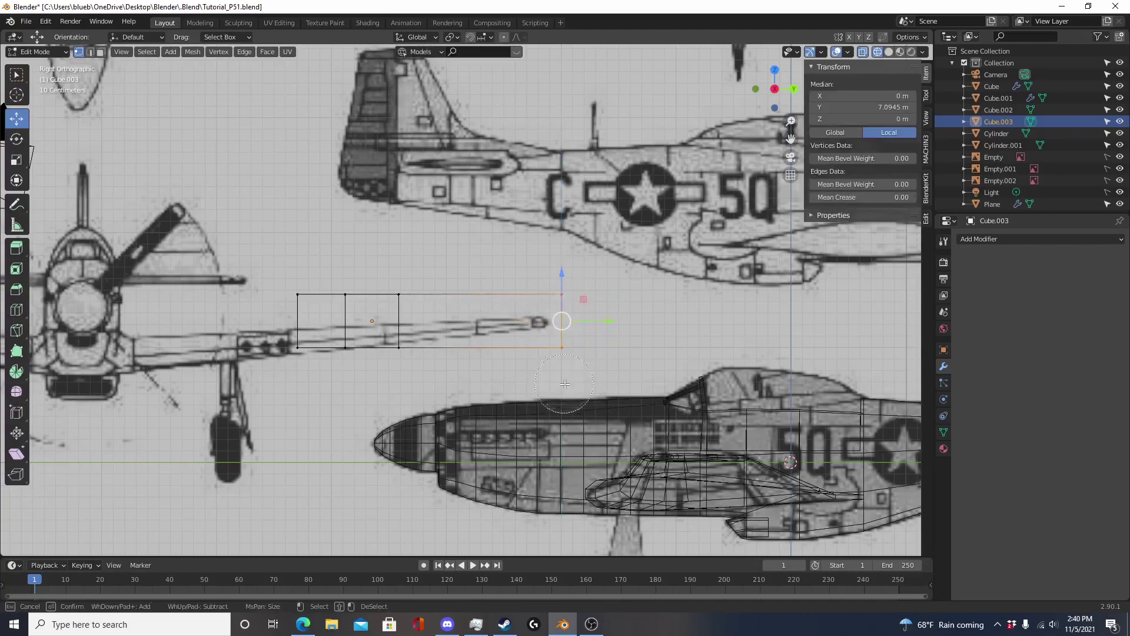
# Scale the rear end vertices down along Z so the trailing section tapers to a thin edge
pyautogui.press('s')
pyautogui.press('z')
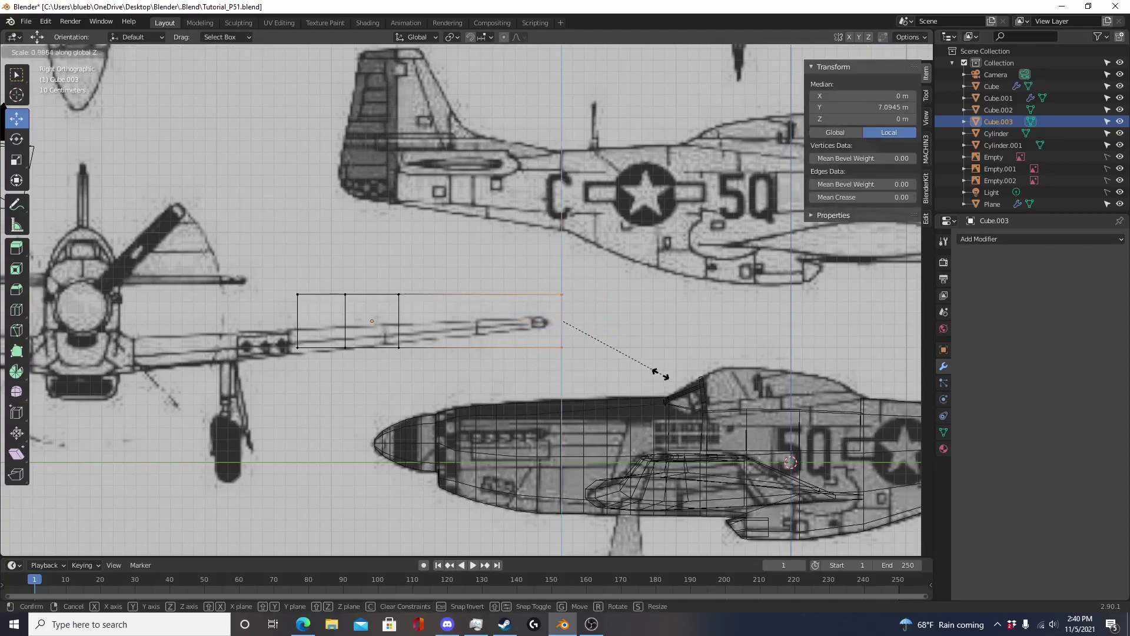
pyautogui.click(577, 333)
pyautogui.keyDown('shift'); pyautogui.moveTo(577, 333); pyautogui.dragTo(668, 354, button='middle'); pyautogui.keyUp('shift')
# Scale the front end vertices to about 0.139 along Z to taper the leading section
pyautogui.moveTo(345, 351); pyautogui.dragTo(398, 375)
pyautogui.keyDown('shift'); pyautogui.click(389, 313); pyautogui.keyUp('shift')
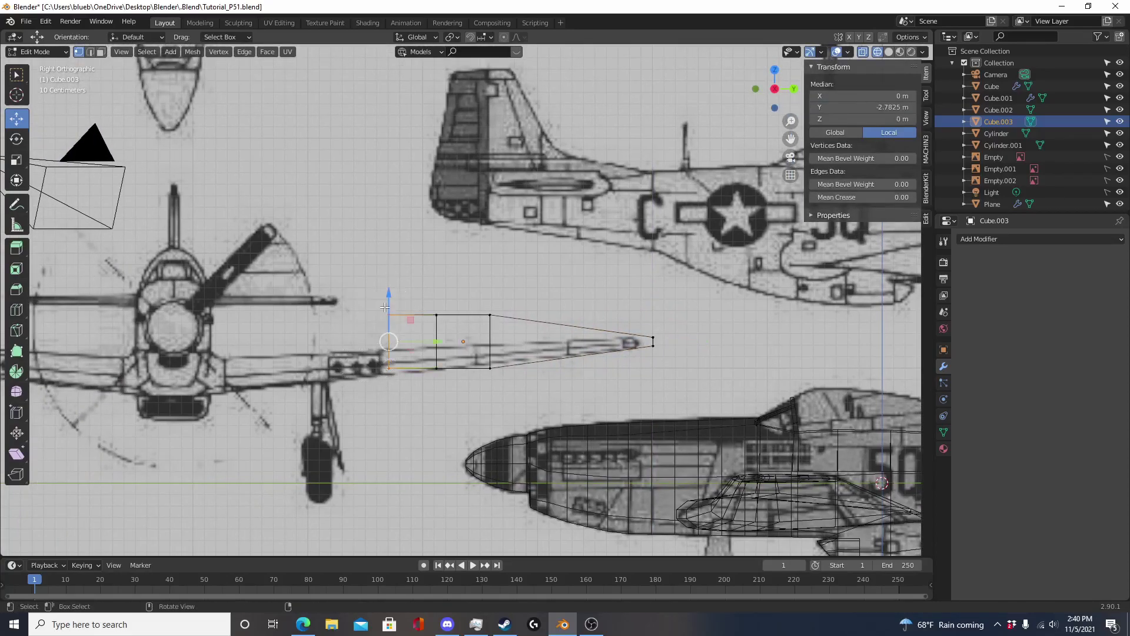
pyautogui.press('s')
pyautogui.press('z')
pyautogui.click(399, 320)
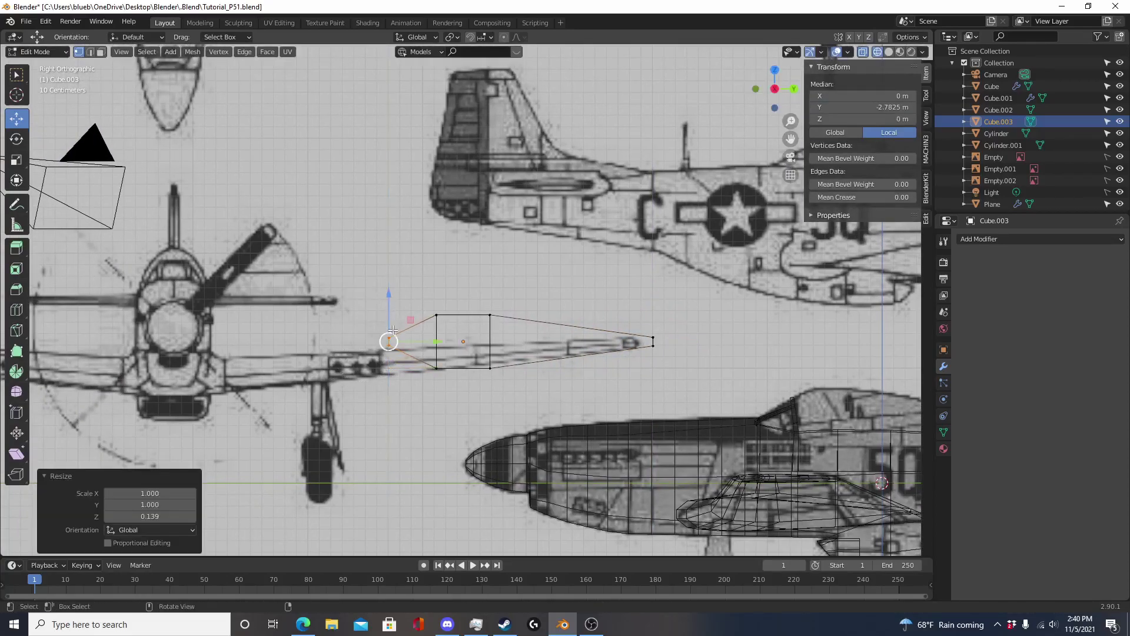
# Add a centred loop cut across the front taper and enlarge it vertically to round the profile
pyautogui.scroll(3, 406, 329)
pyautogui.hotkey('alt', 'a')
pyautogui.hotkey('ctrl', 'r')
pyautogui.click(456, 270)
pyautogui.rightClick(456, 270)
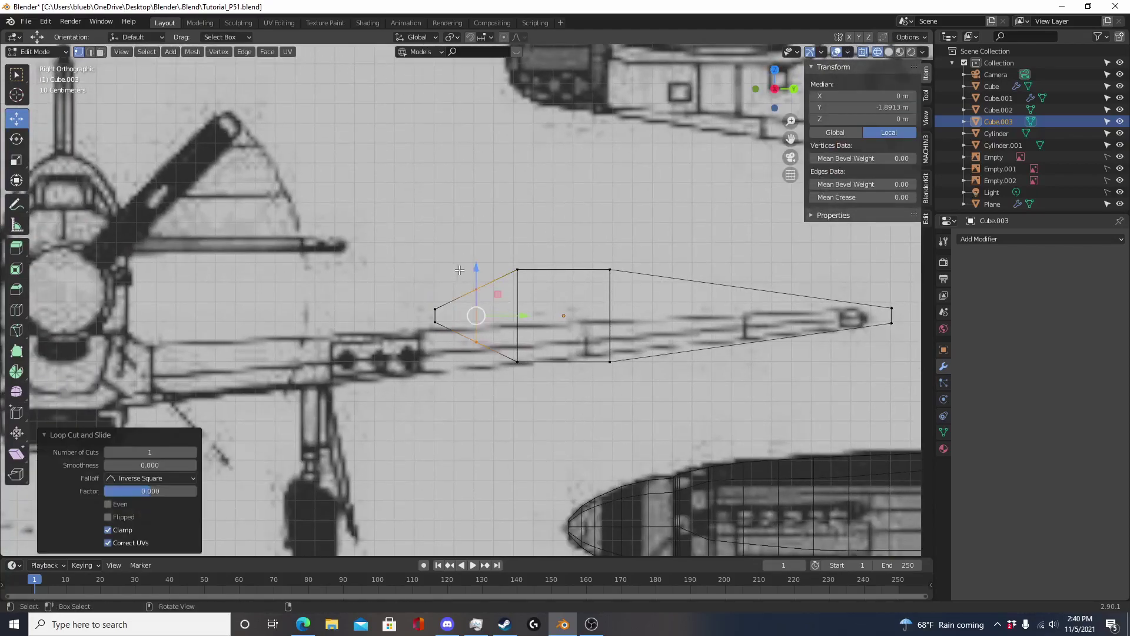
pyautogui.hotkey('alt', 'a')
# Add a second centred loop cut next to the front tip and enlarge it along Z to round the leading edge
pyautogui.hotkey('ctrl', 'r')
pyautogui.click(445, 262)
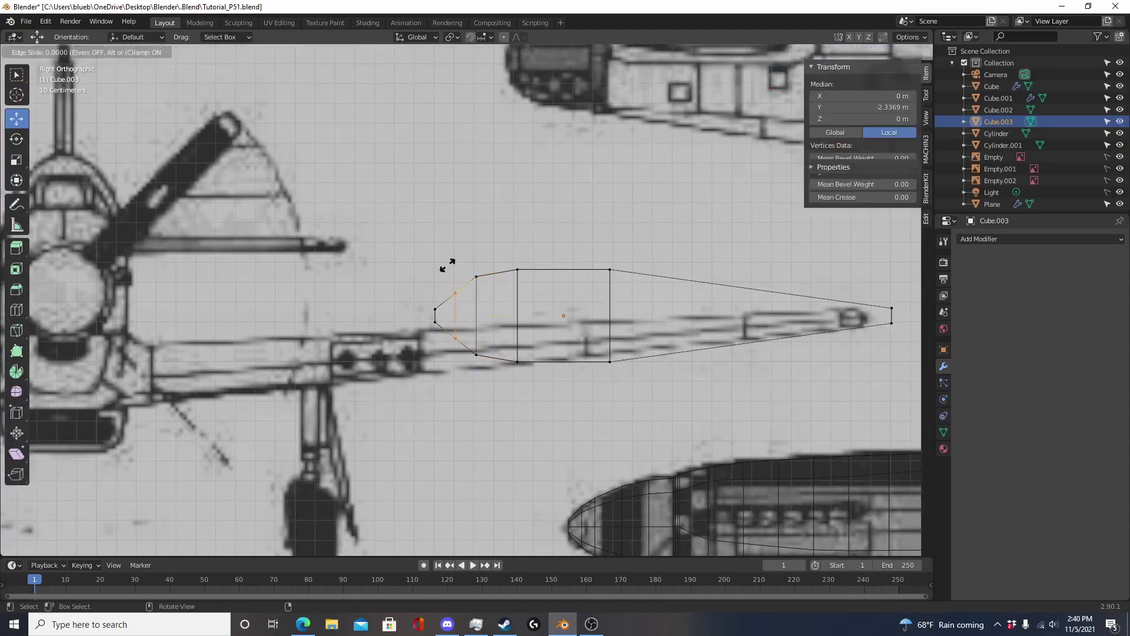
pyautogui.rightClick(445, 263)
pyautogui.press('s')
pyautogui.press('z')
pyautogui.click(470, 249)
pyautogui.keyDown('shift'); pyautogui.moveTo(671, 298); pyautogui.dragTo(451, 310, button='middle'); pyautogui.keyUp('shift')
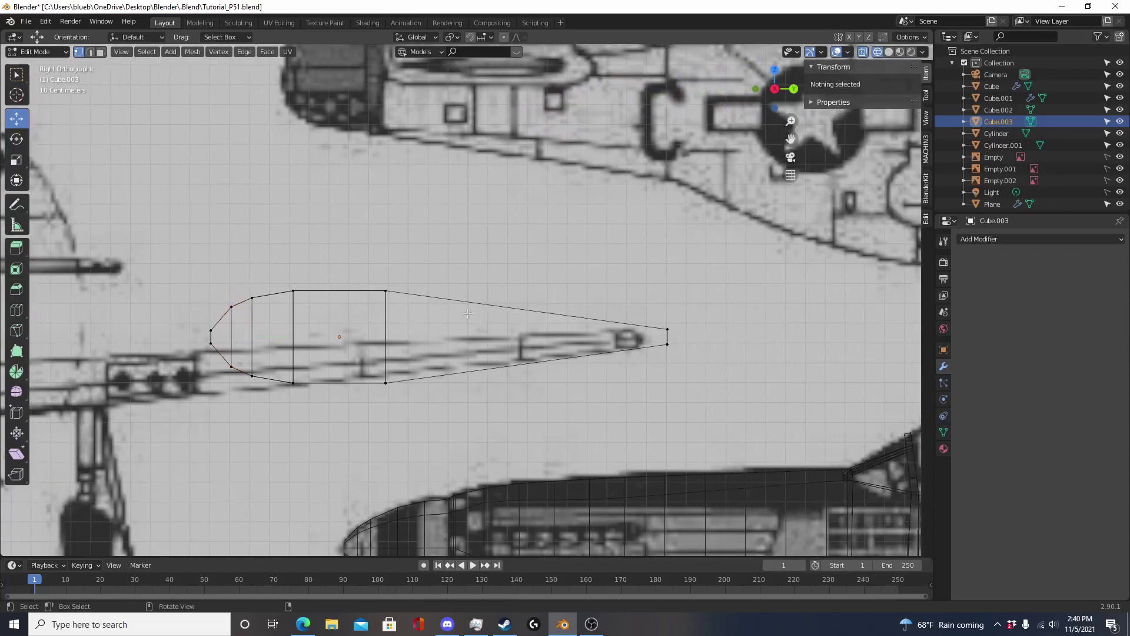
# Leave mesh editing and flatten the whole airfoil by scaling it to about 0.595 along Z
pyautogui.press('Tab')
pyautogui.scroll(-2, 558, 396)
pyautogui.keyDown('shift'); pyautogui.moveTo(566, 405); pyautogui.dragTo(645, 412, button='middle'); pyautogui.keyUp('shift')
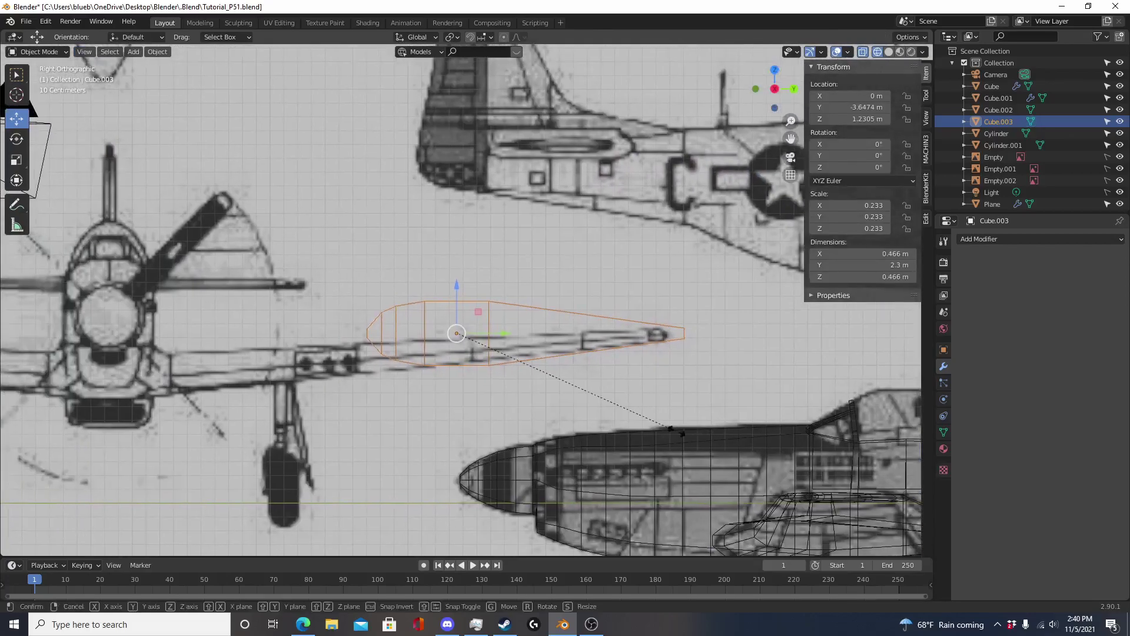
pyautogui.press('s')
pyautogui.press('z')
pyautogui.click(566, 423)
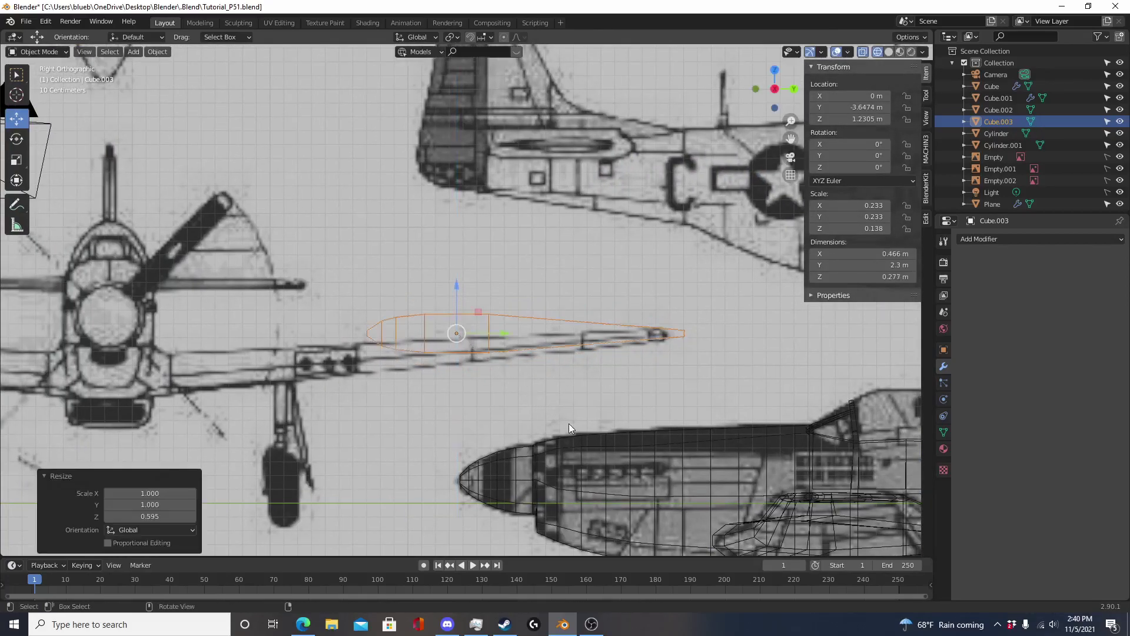
# Return to solid shading and set the airfoil's Y and Z location to 0
pyautogui.scroll(-3, 542, 363)
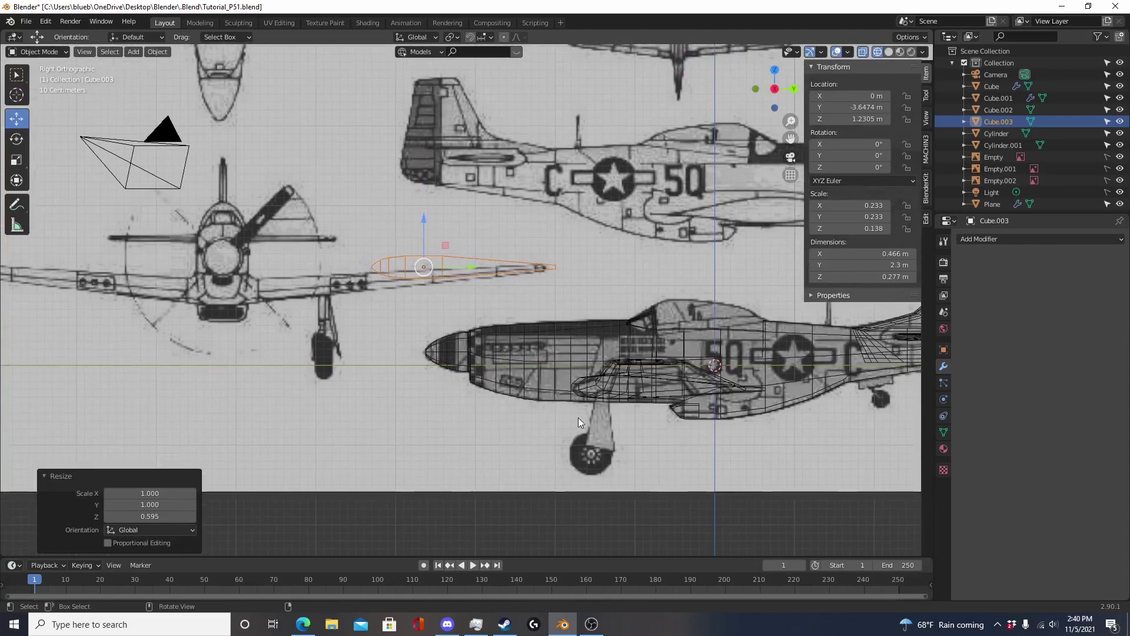
pyautogui.moveTo(485, 387)
pyautogui.mouseDown(button='middle')
pyautogui.moveTo(602, 418)
pyautogui.moveTo(450, 435)
pyautogui.moveTo(471, 501)
pyautogui.mouseUp(button='middle')
pyautogui.hotkey('shift', 'z')
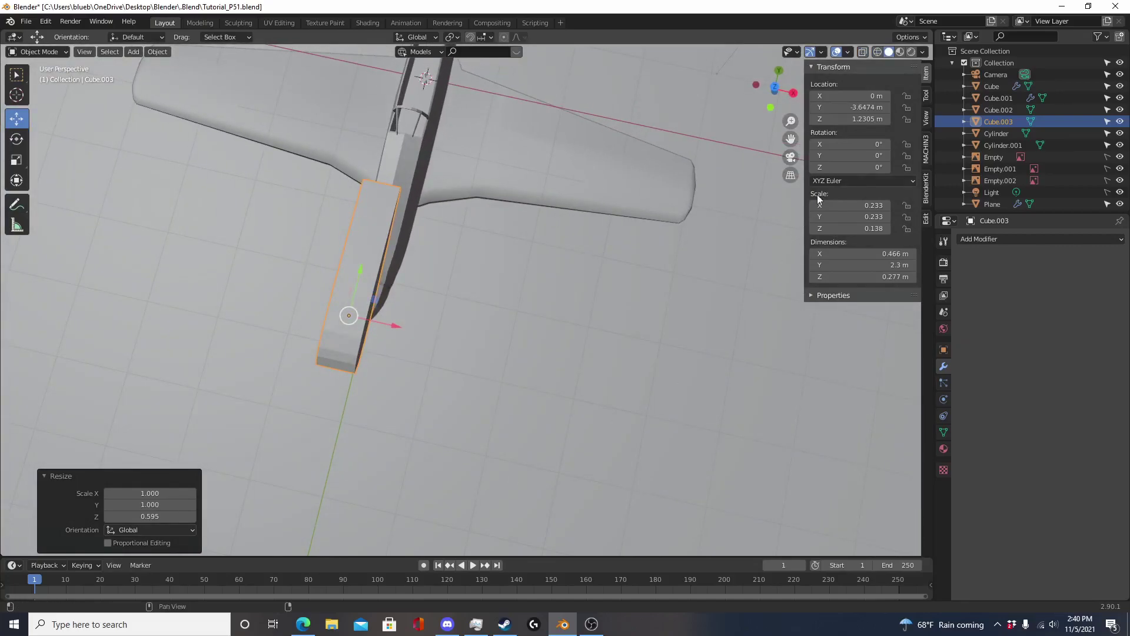
pyautogui.click(851, 107)
pyautogui.write('0')
pyautogui.press('Tab')
pyautogui.write('0')
pyautogui.press('Return')
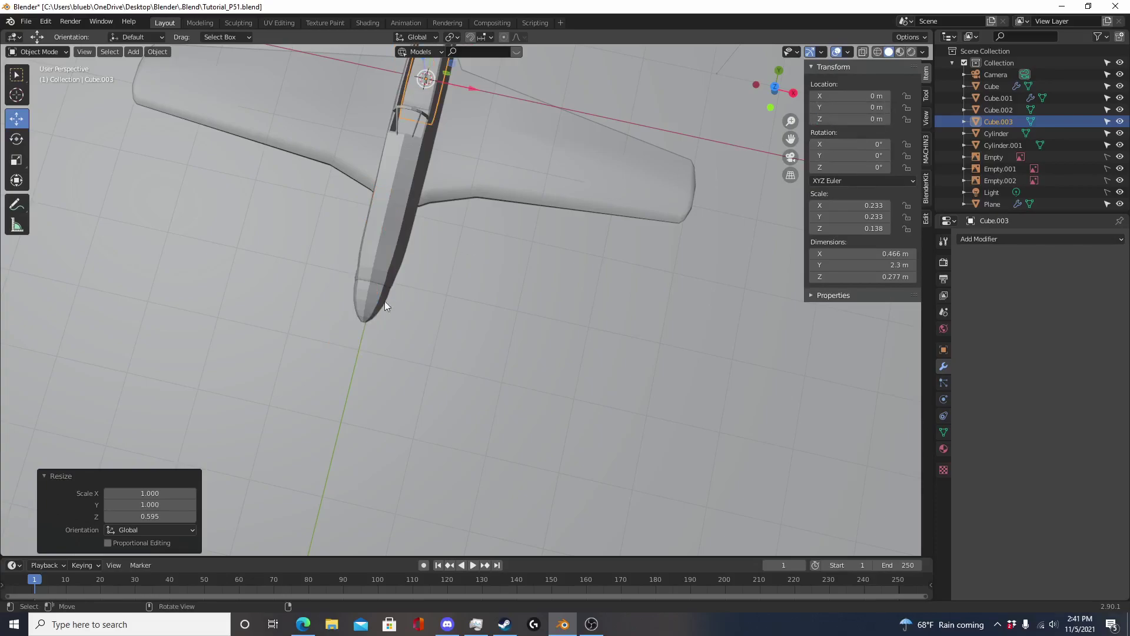
# In the wireframe right side view, move the airfoil onto the spinner at about Y -3.34 m and Z 0.149 m
pyautogui.click(375, 306)
pyautogui.press('KP_3')
pyautogui.keyDown('shift'); pyautogui.moveTo(414, 338); pyautogui.dragTo(307, 338, button='middle'); pyautogui.keyUp('shift')
pyautogui.hotkey('shift', 'z')
pyautogui.click(637, 356)
pyautogui.click(641, 353)
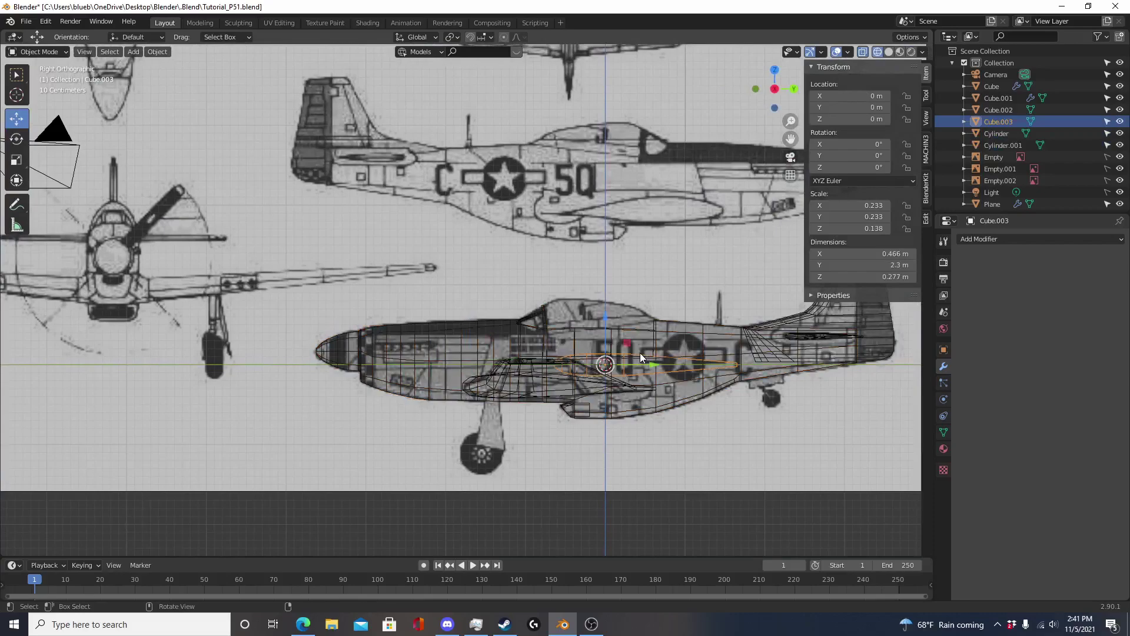
pyautogui.moveTo(657, 359); pyautogui.dragTo(390, 343)
pyautogui.keyDown('shift'); pyautogui.moveTo(390, 343); pyautogui.dragTo(547, 395, button='middle'); pyautogui.keyUp('shift')
pyautogui.scroll(4, 547, 395)
pyautogui.moveTo(486, 405)
pyautogui.mouseDown()
pyautogui.moveTo(488, 430)
pyautogui.moveTo(488, 385)
pyautogui.mouseUp()
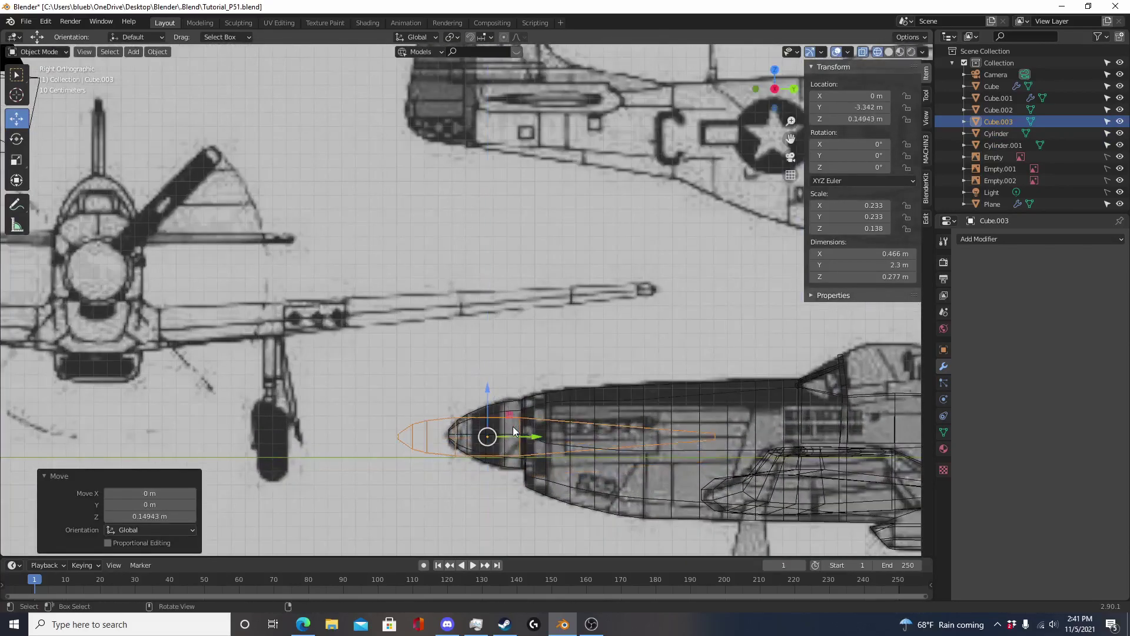
# Select the spinner cylinder at the nose and set its X location to 0
pyautogui.click(516, 396)
pyautogui.click(513, 399)
pyautogui.keyDown('shift'); pyautogui.moveTo(569, 397); pyautogui.dragTo(552, 330, button='middle'); pyautogui.keyUp('shift')
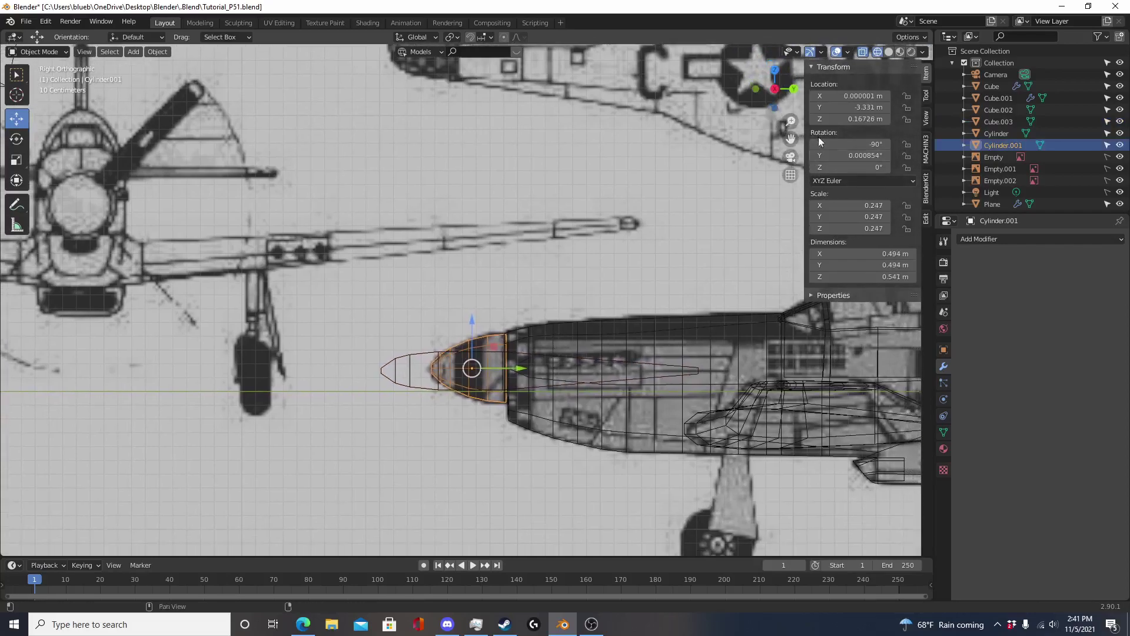
pyautogui.click(863, 96)
pyautogui.click(865, 98)
pyautogui.write('0')
pyautogui.press('Return')
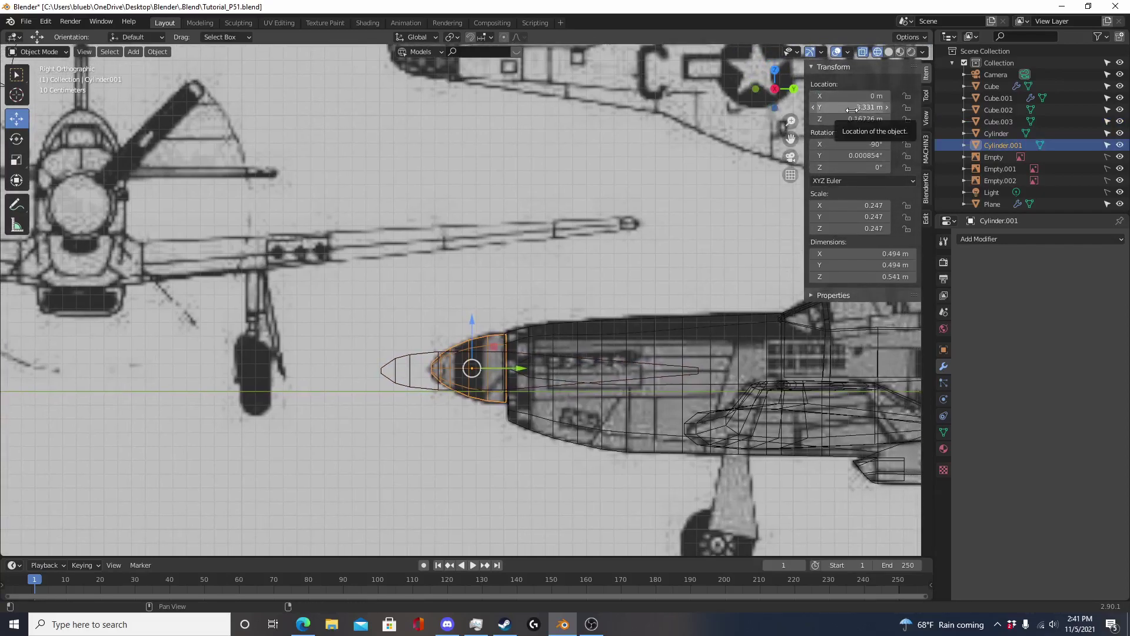
# Copy the spinner's Z location of 0.167265 m to the airfoil's Z location
pyautogui.click(856, 119)
pyautogui.hotkey('ctrl', 'c')
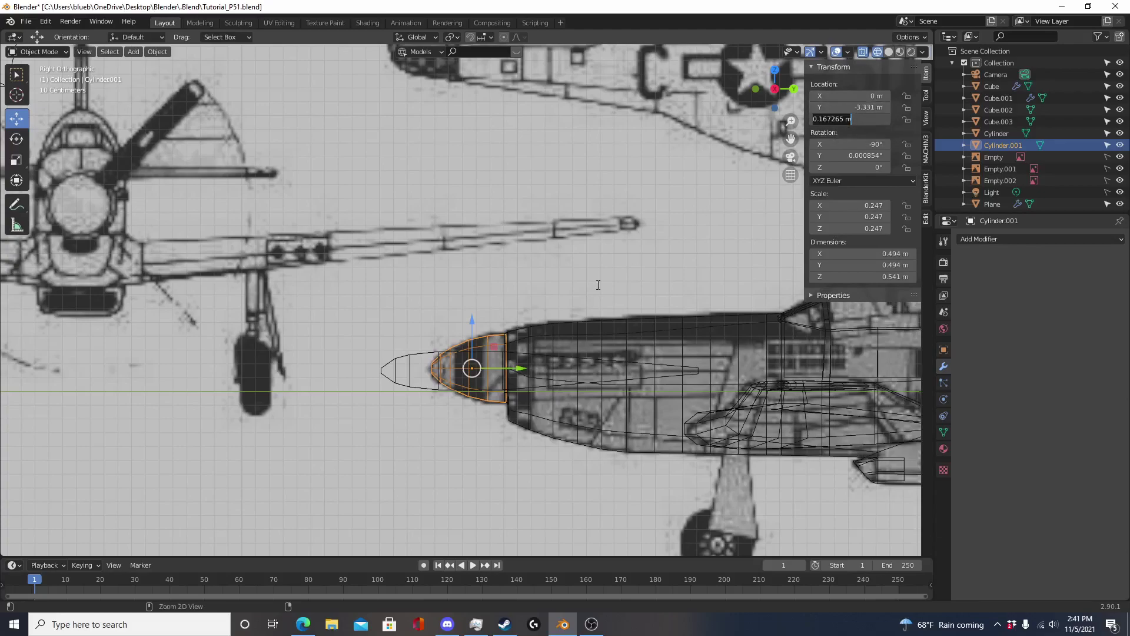
pyautogui.click(436, 386)
pyautogui.click(437, 386)
pyautogui.click(861, 122)
pyautogui.hotkey('ctrl', 'v')
pyautogui.write('\\')
pyautogui.press('Return')
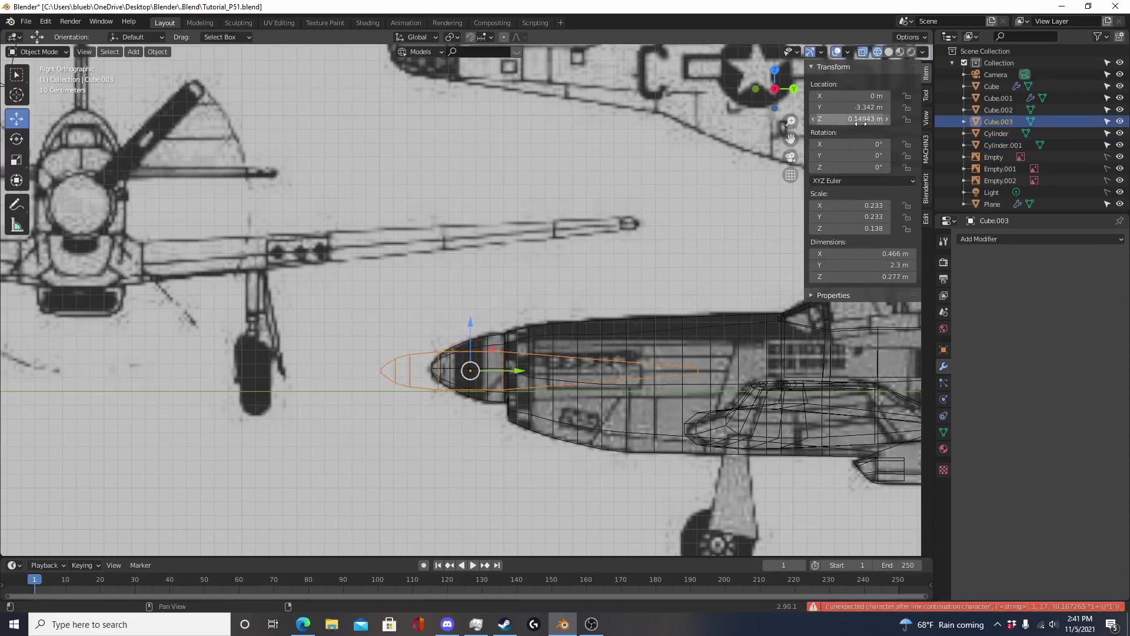
pyautogui.click(861, 122)
pyautogui.hotkey('ctrl', 'v')
pyautogui.press('Return')
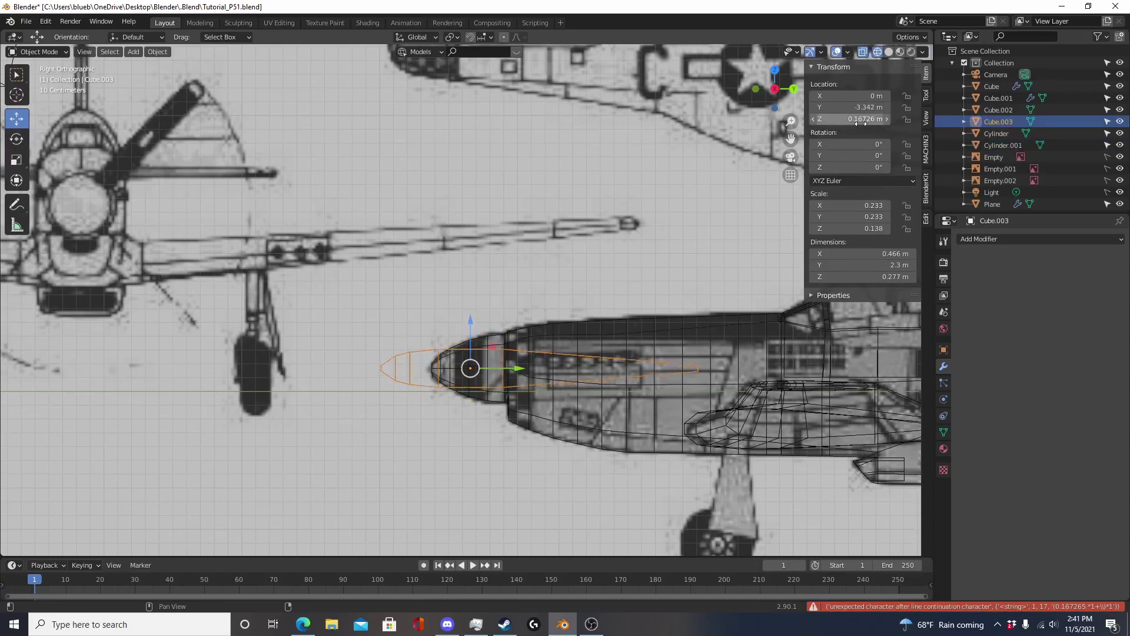
# Shrink the airfoil uniformly to a scale of about 0.035 and shift it along Y to about -3.35 m inside the spinner
pyautogui.keyDown('shift'); pyautogui.moveTo(438, 302); pyautogui.dragTo(460, 237, button='middle'); pyautogui.keyUp('shift')
pyautogui.press('s')
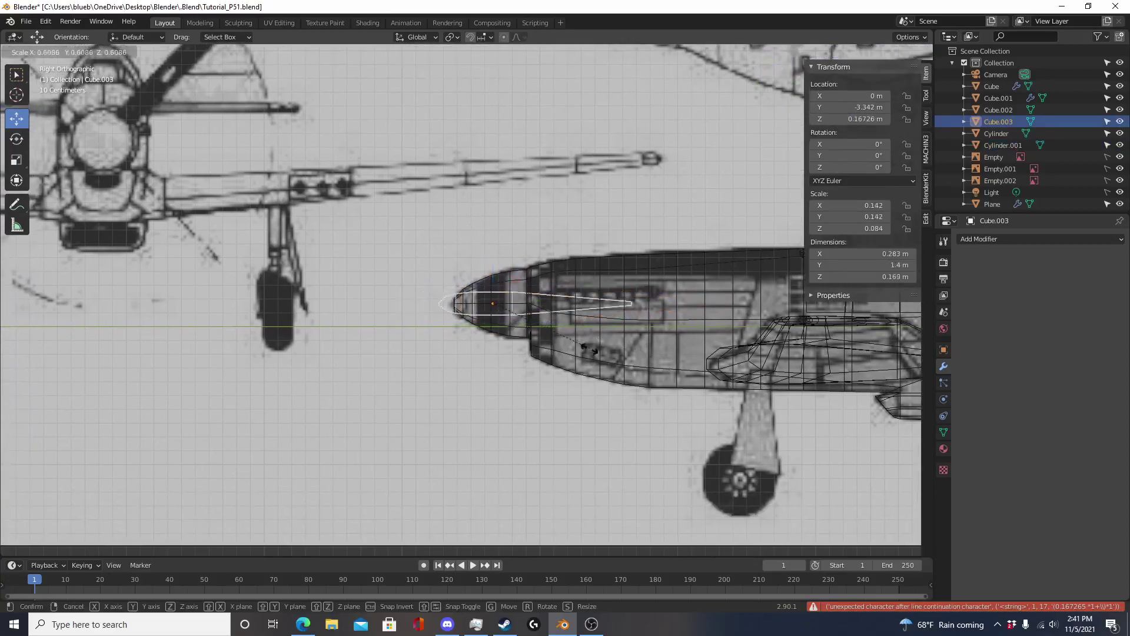
pyautogui.click(524, 332)
pyautogui.scroll(3, 606, 320)
pyautogui.moveTo(574, 306); pyautogui.dragTo(559, 306)
pyautogui.press('s')
pyautogui.click(625, 317)
pyautogui.press('g')
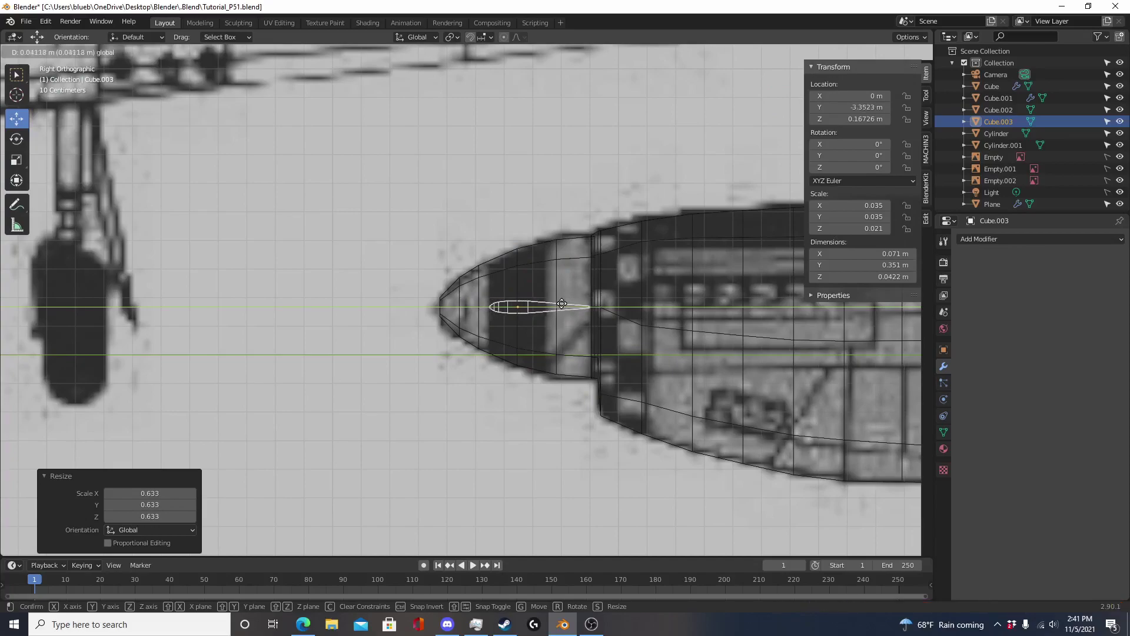
pyautogui.click(562, 304)
# Select the small airfoil inside the spinner and rotate it about 59° in the side view
pyautogui.keyDown('shift'); pyautogui.moveTo(661, 350); pyautogui.dragTo(578, 369, button='middle'); pyautogui.keyUp('shift')
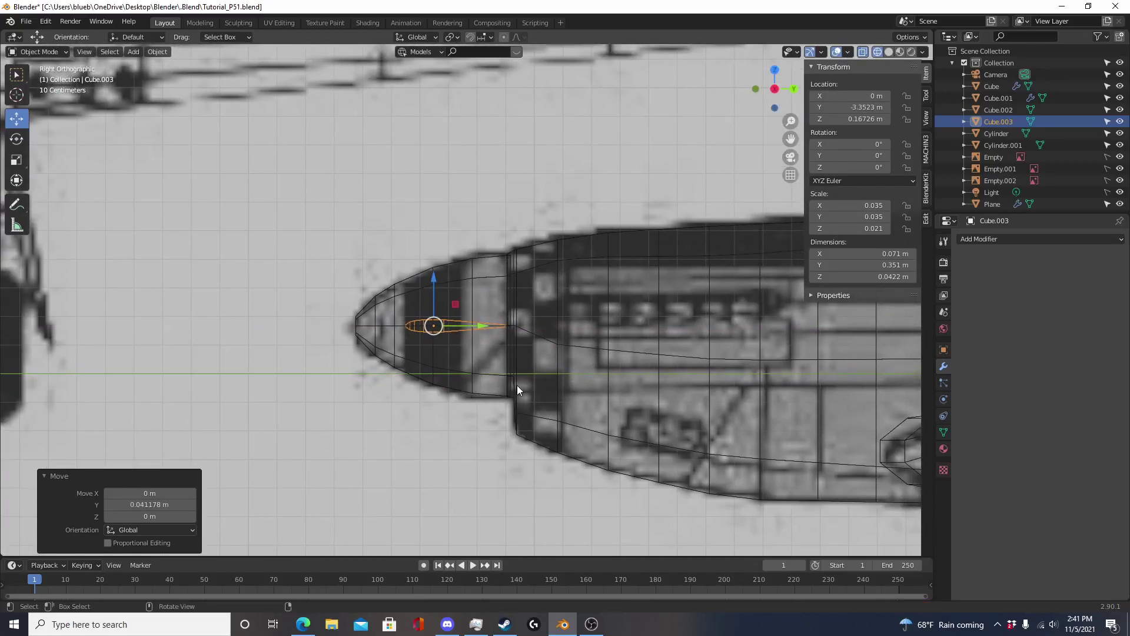
pyautogui.hotkey('alt', 'Tab')
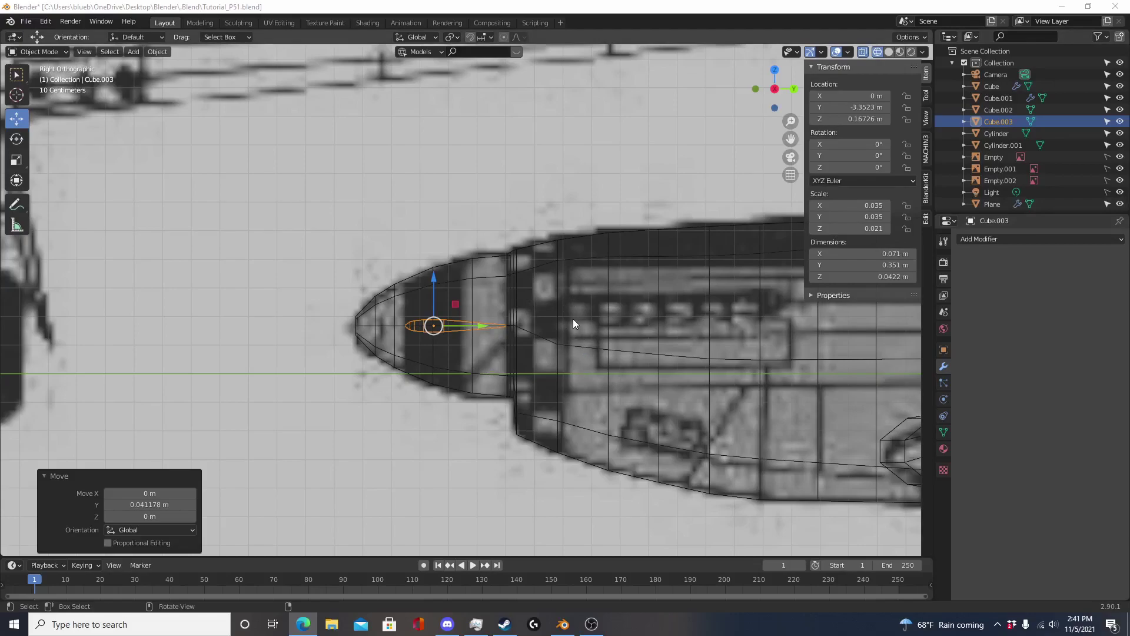
pyautogui.click(502, 327)
pyautogui.hotkey('alt', 'a')
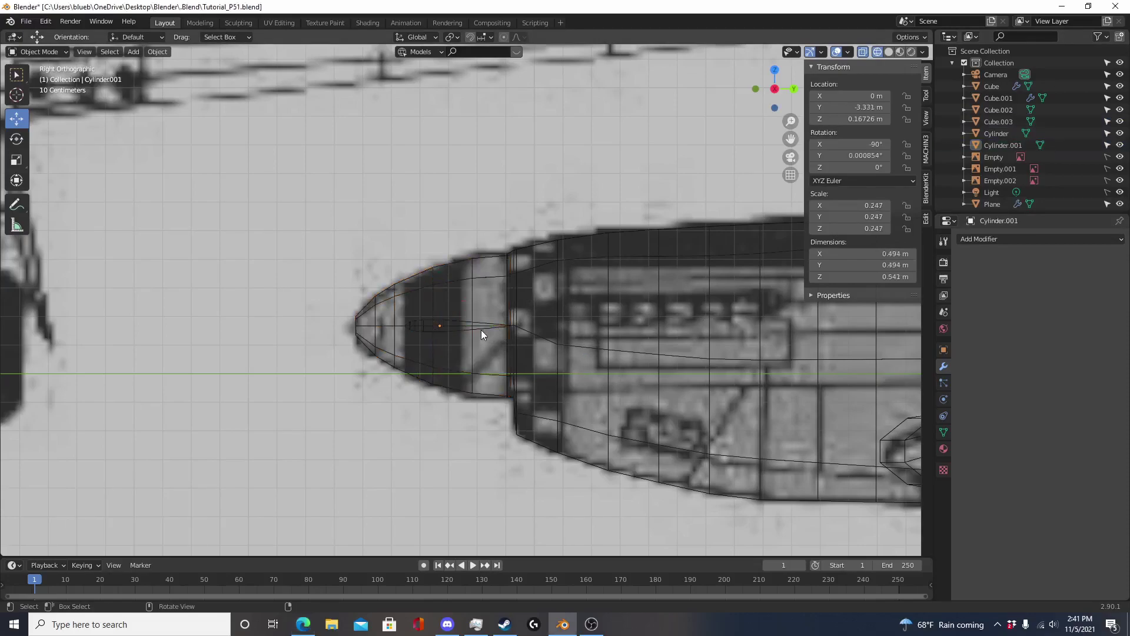
pyautogui.click(482, 331)
pyautogui.press('r')
pyautogui.click(539, 354)
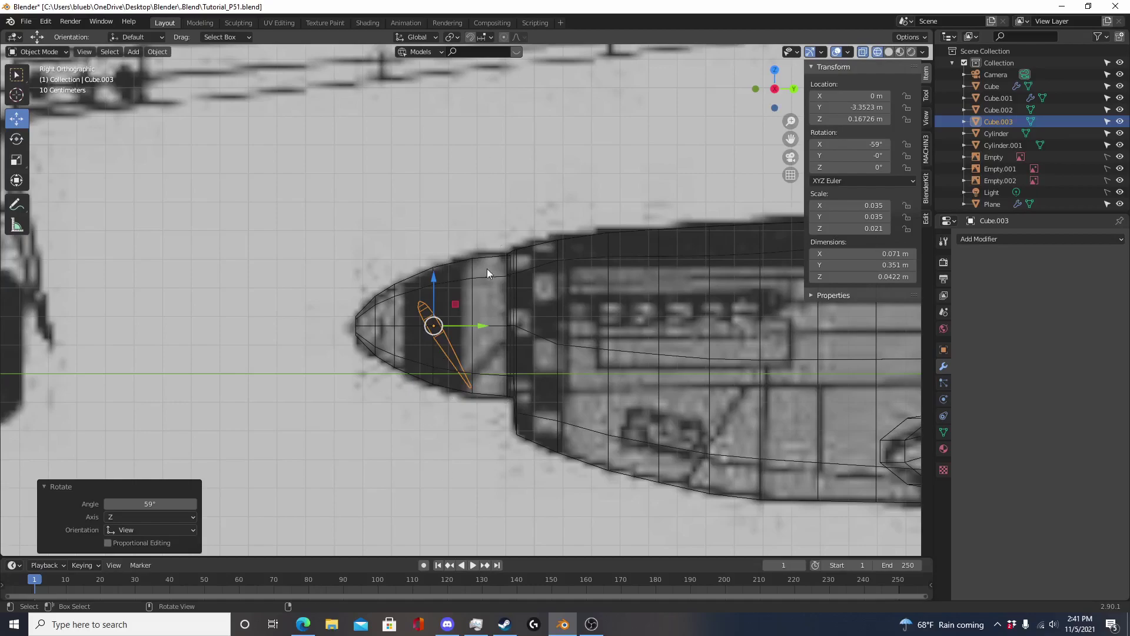
# Tilt the airfoil to an X rotation of about -62° and raise it by about 0.029 m along Z
pyautogui.press('r')
pyautogui.click(457, 281)
pyautogui.moveTo(433, 278); pyautogui.dragTo(435, 270)
pyautogui.scroll(-3, 505, 346)
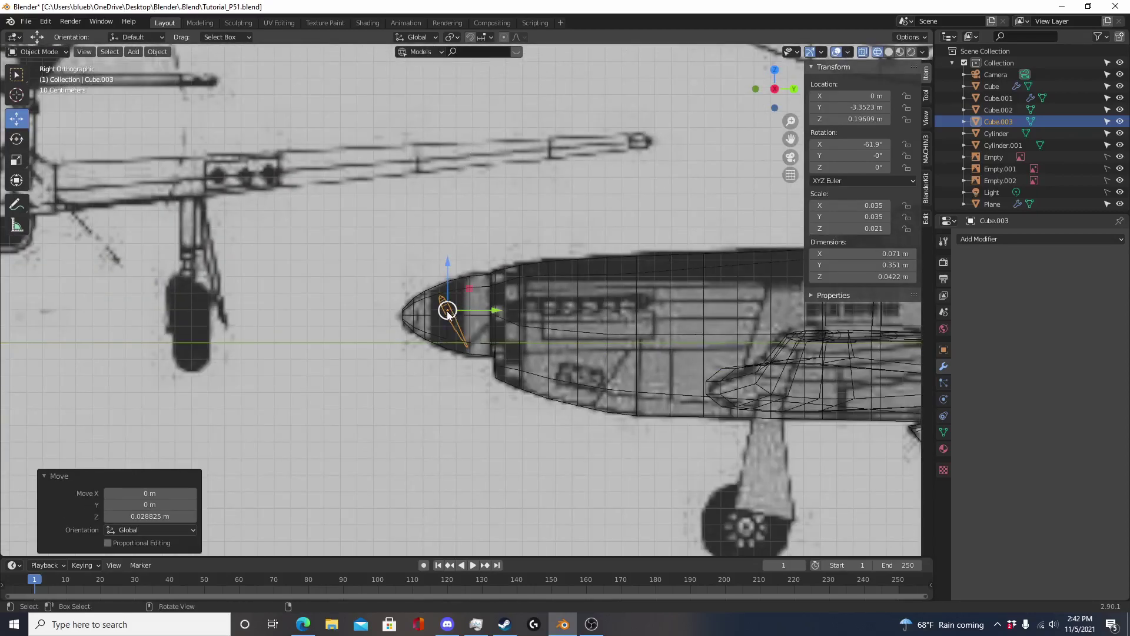
# Rotate the airfoil to an X rotation of about -65° and shift it by about 0.071 m along Y
pyautogui.press('r')
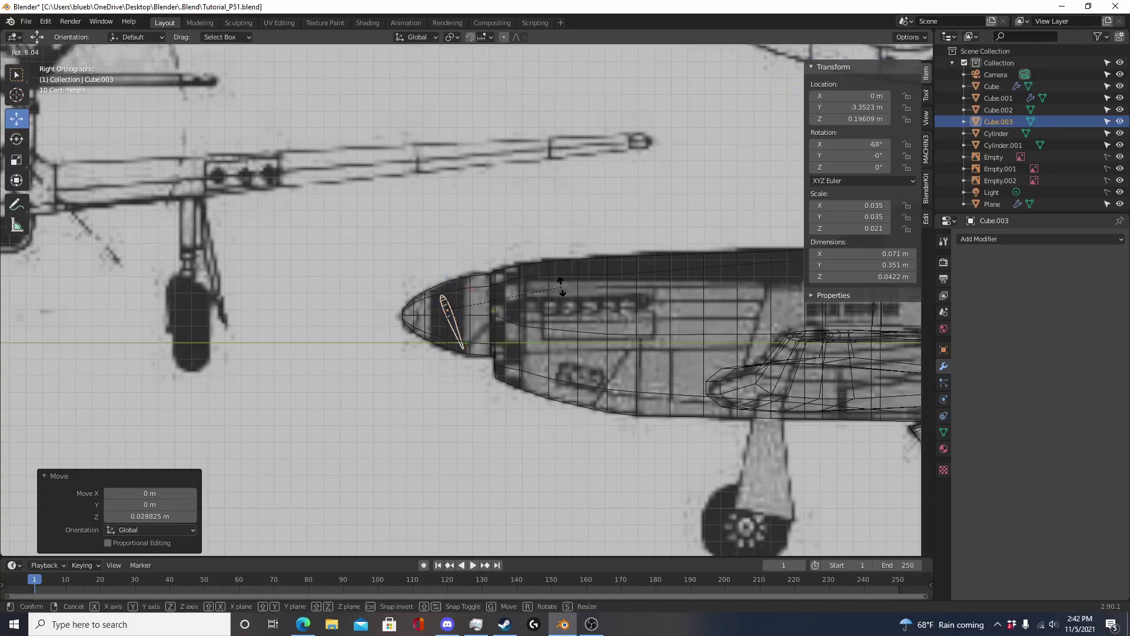
pyautogui.click(485, 301)
pyautogui.moveTo(493, 306); pyautogui.dragTo(509, 316)
pyautogui.scroll(-6, 509, 316)
pyautogui.moveTo(505, 361); pyautogui.dragTo(615, 423, button='middle')
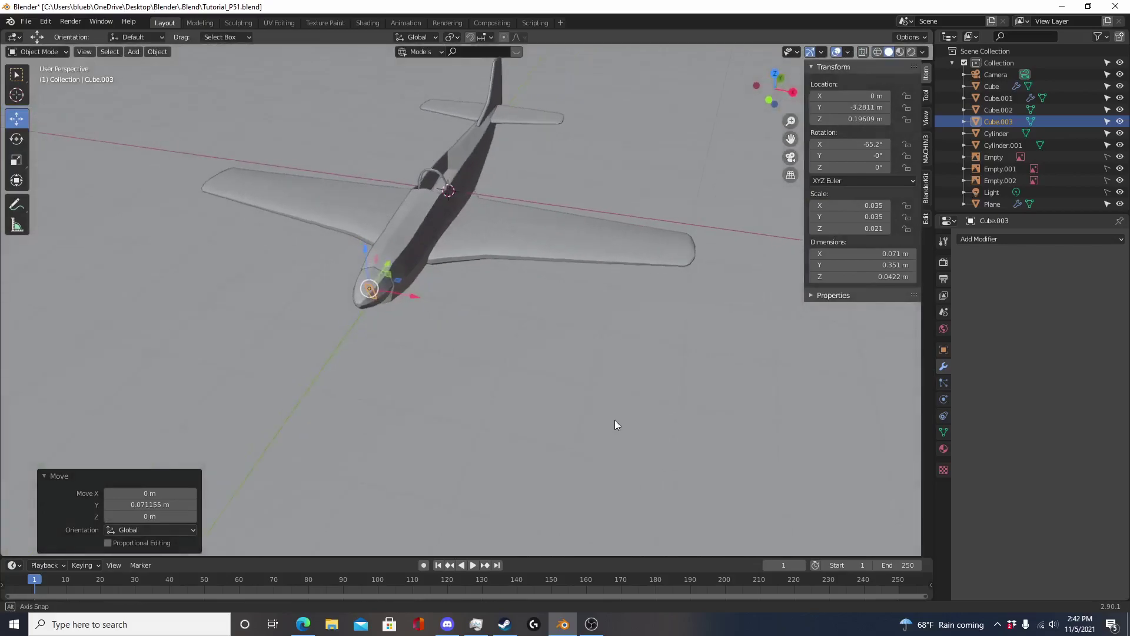
# Select the airfoil's outer end vertices in front view and move them along X until the blade is about 1.34 m long
pyautogui.moveTo(470, 345); pyautogui.dragTo(625, 380, button='middle')
pyautogui.press('KP_1')
pyautogui.press('Tab')
pyautogui.scroll(6, 641, 374)
pyautogui.hotkey('shift', 'z')
pyautogui.keyDown('shift'); pyautogui.moveTo(696, 426); pyautogui.dragTo(529, 321, button='middle'); pyautogui.keyUp('shift')
pyautogui.press('a')
pyautogui.hotkey('alt', 'a')
pyautogui.press('c')
pyautogui.moveTo(502, 359); pyautogui.dragTo(510, 291)
pyautogui.rightClick(509, 275)
pyautogui.scroll(-4, 601, 371)
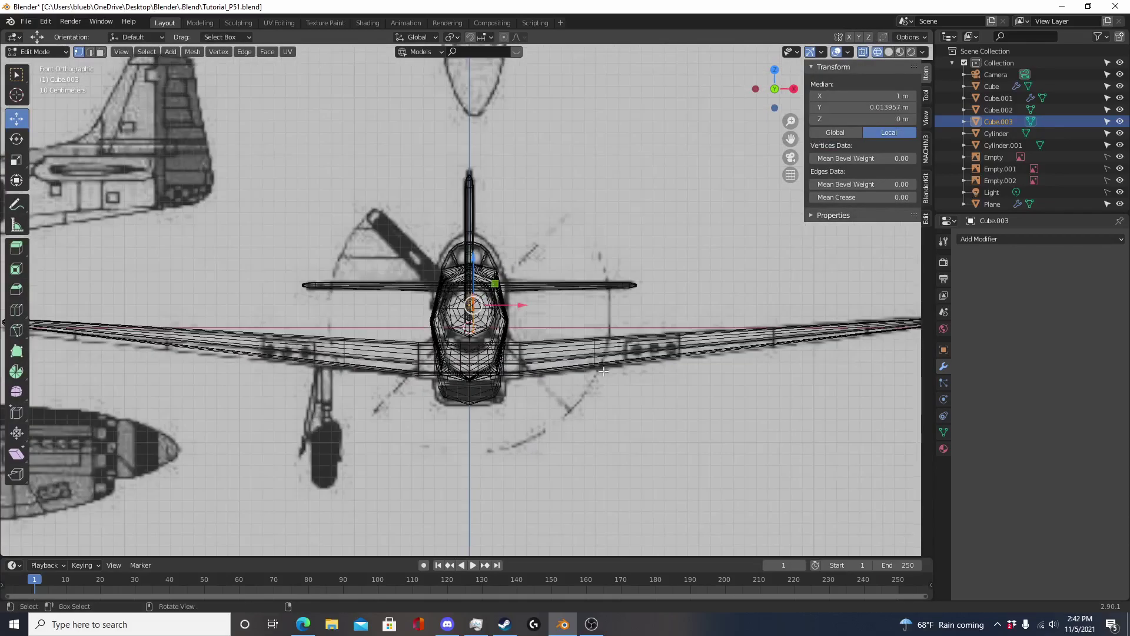
pyautogui.keyDown('shift'); pyautogui.moveTo(601, 373); pyautogui.dragTo(572, 375, button='middle'); pyautogui.keyUp('shift')
pyautogui.press('g')
pyautogui.press('x')
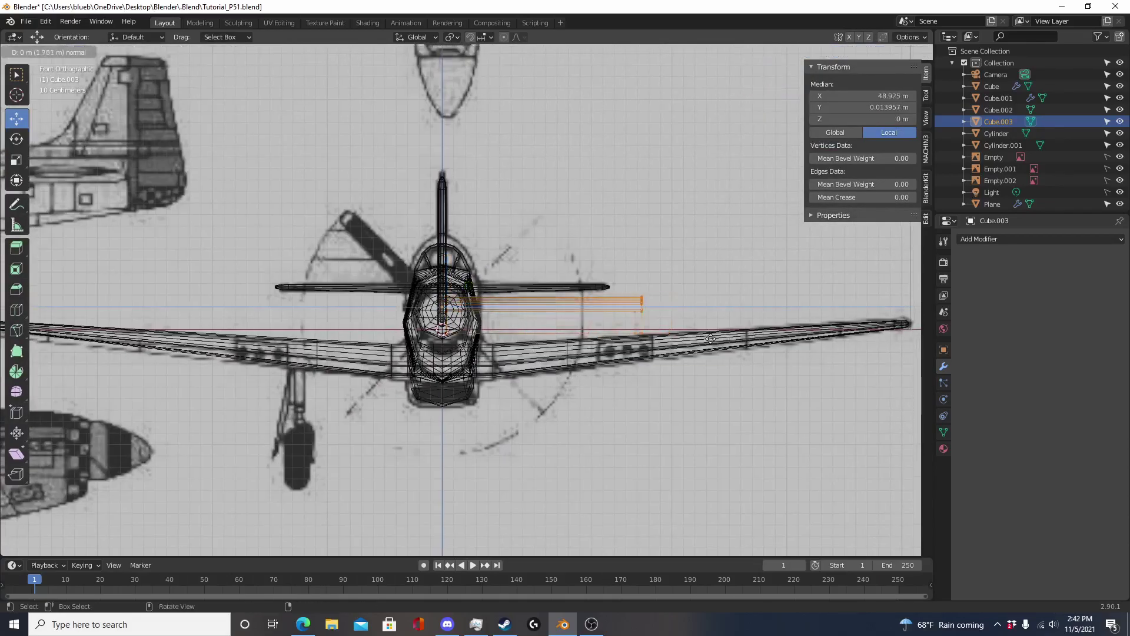
pyautogui.click(675, 339)
pyautogui.press('Tab')
# Rotate the blade in front view to a Y rotation of about -139°, along the blueprint's propeller blade
pyautogui.scroll(-4, 677, 411)
pyautogui.scroll(8, 677, 411)
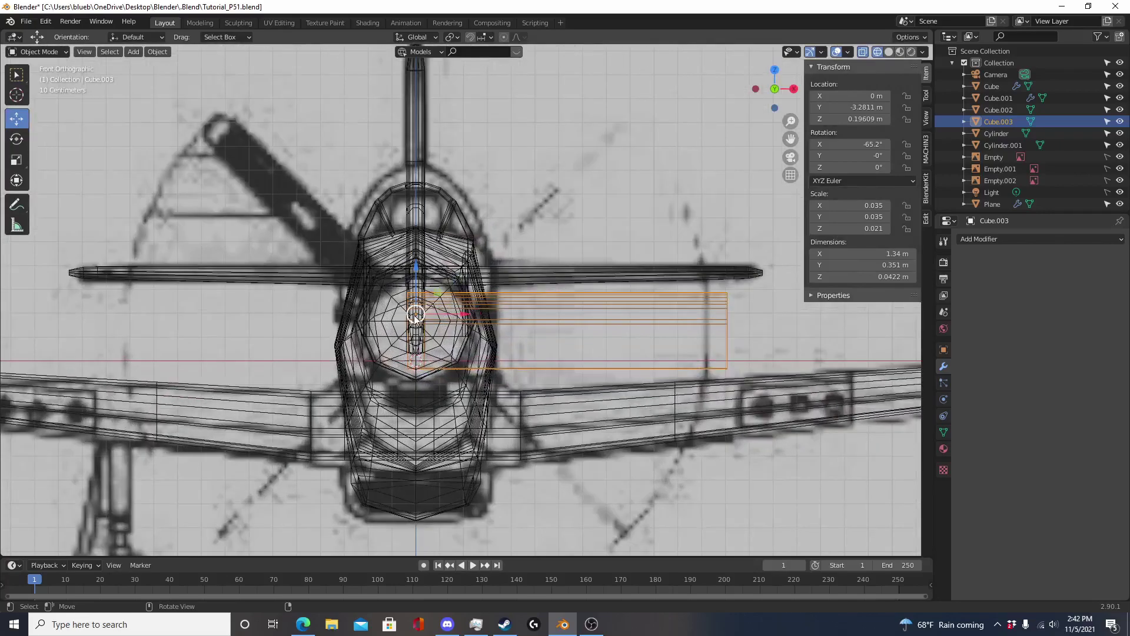
pyautogui.hotkey('shift', 'z')
pyautogui.moveTo(537, 383); pyautogui.dragTo(510, 411, button='middle')
pyautogui.press('KP_3')
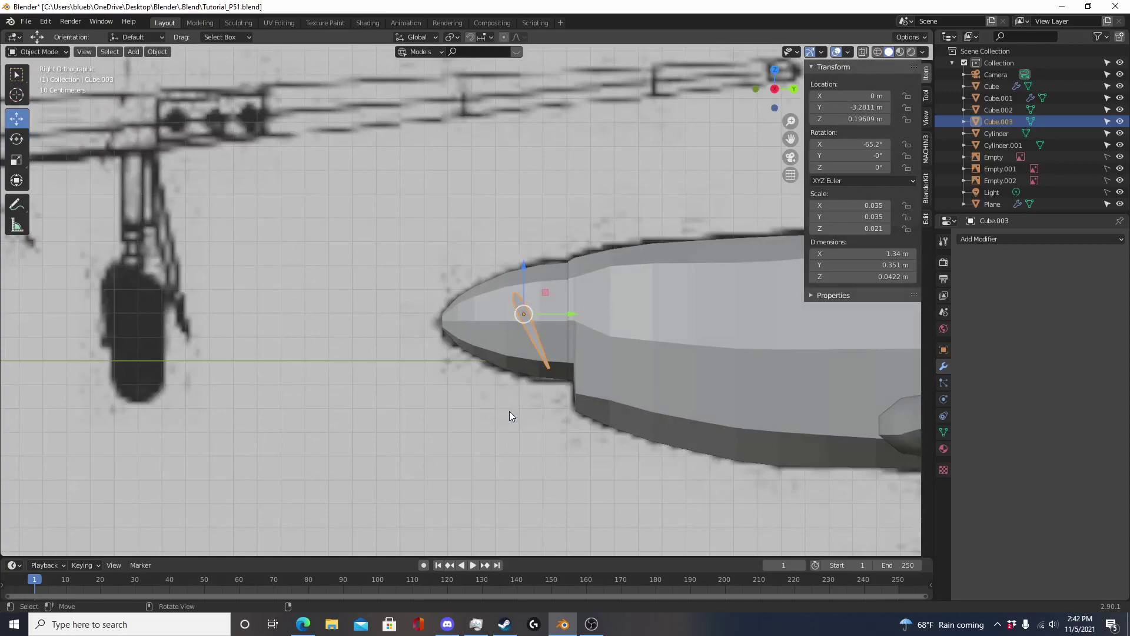
pyautogui.press('KP_1')
pyautogui.press('r')
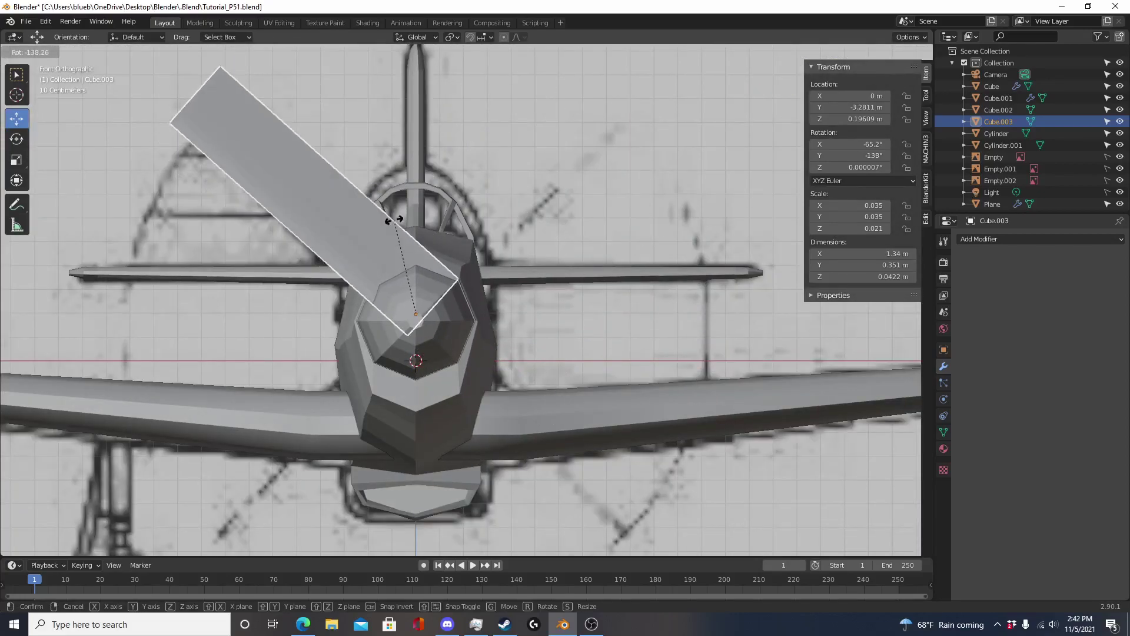
pyautogui.click(390, 219)
# Move the blade's outer end vertices back to the blueprint blade's tip, shortening the blade to about 1.22 m
pyautogui.hotkey('shift', 'z')
pyautogui.keyDown('shift'); pyautogui.moveTo(425, 243); pyautogui.dragTo(585, 326, button='middle'); pyautogui.keyUp('shift')
pyautogui.press('Tab')
pyautogui.scroll(2, 349, 232)
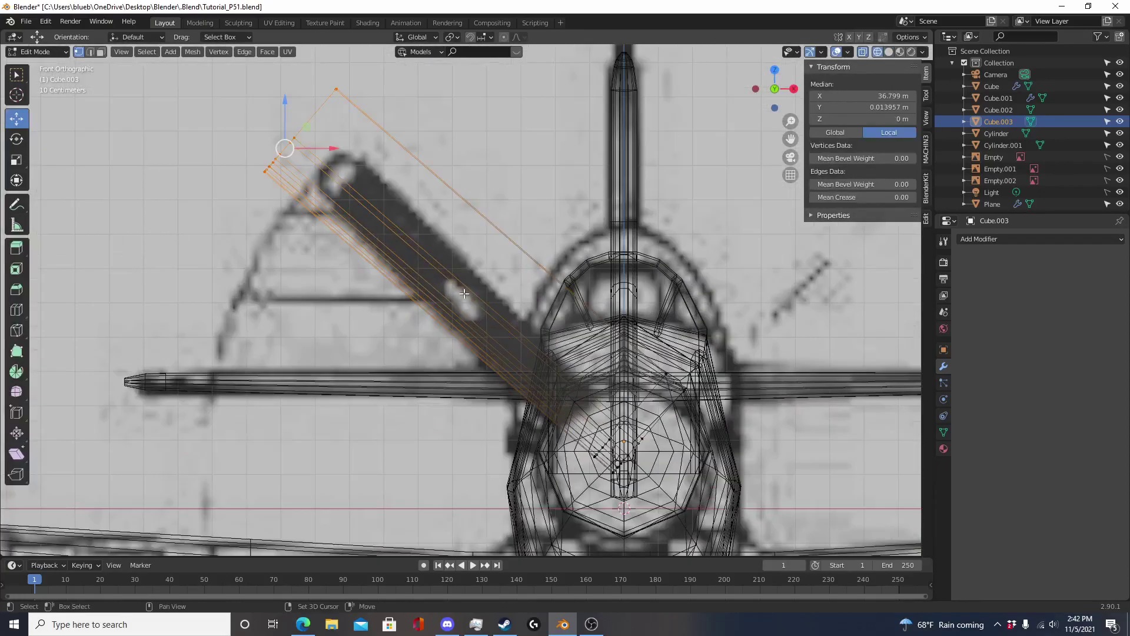
pyautogui.press('g')
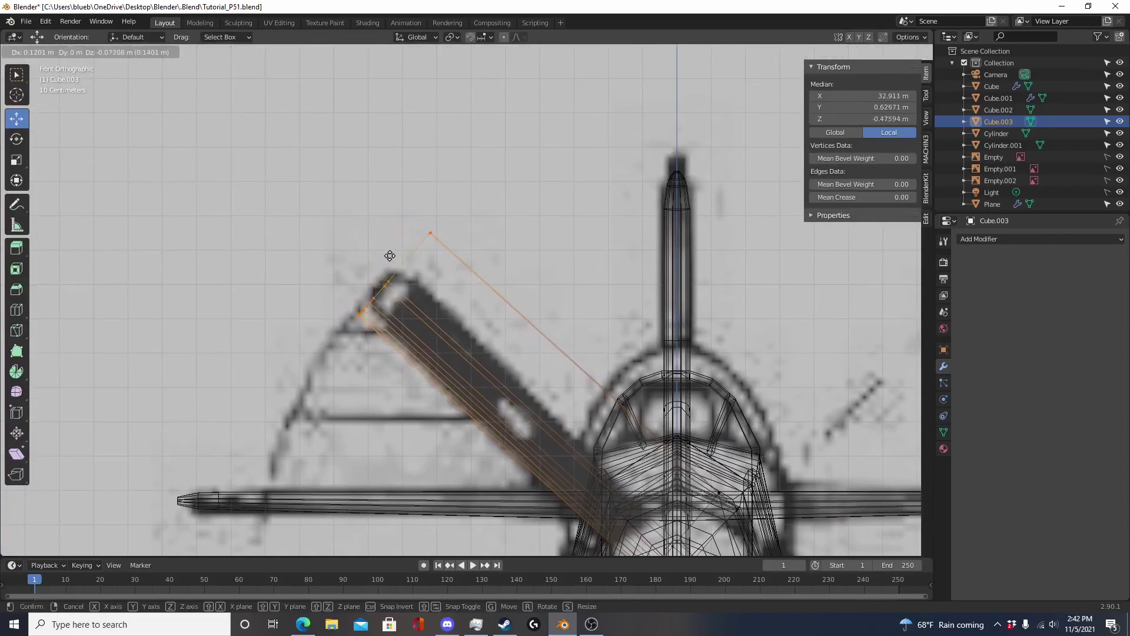
pyautogui.click(385, 252)
pyautogui.keyDown('shift'); pyautogui.moveTo(638, 367); pyautogui.dragTo(620, 269, button='middle'); pyautogui.keyUp('shift')
pyautogui.press('Tab')
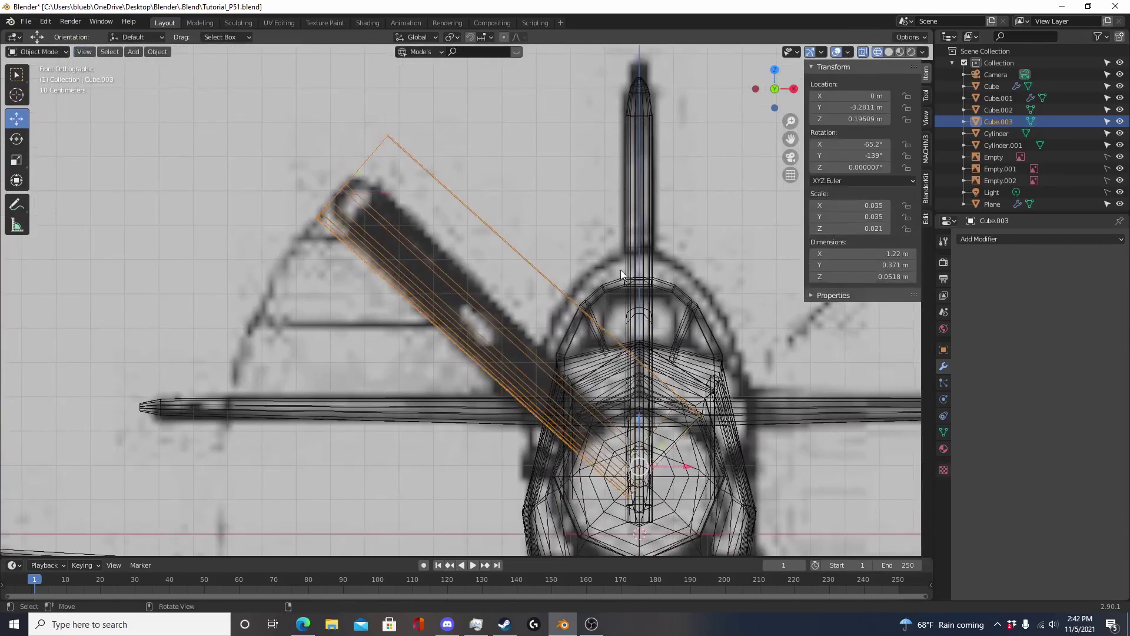
# Scale the blade along its local Y axis to a Y scale of about 0.016 to match the blueprint blade's width
pyautogui.press('s')
pyautogui.press('y')
pyautogui.press('y')
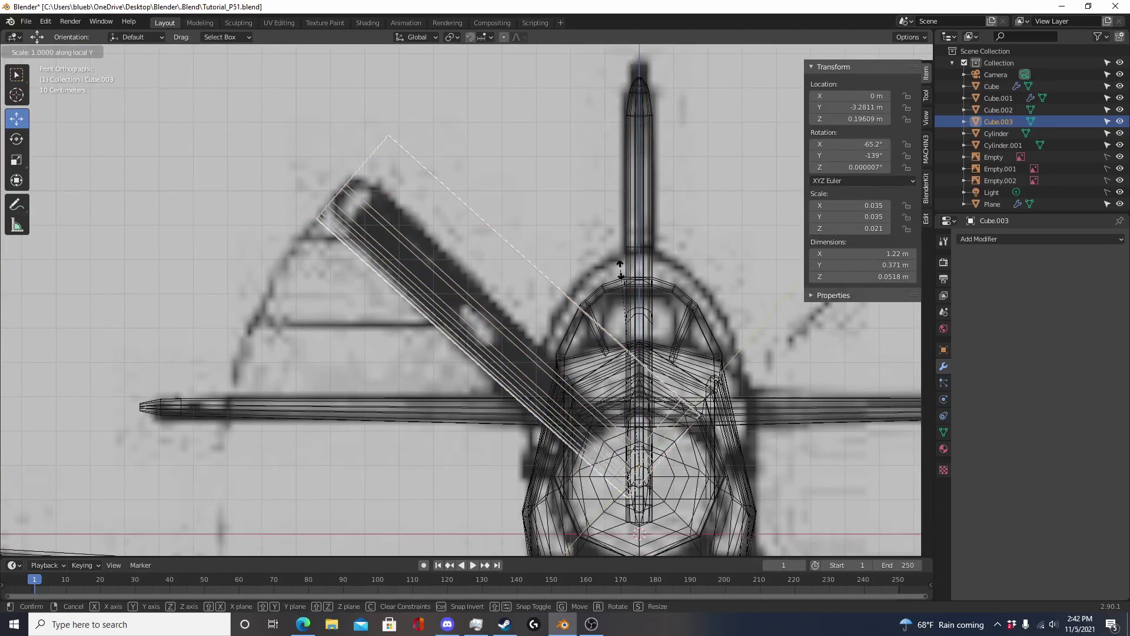
pyautogui.click(621, 270)
pyautogui.press('s')
pyautogui.press('y')
pyautogui.press('y')
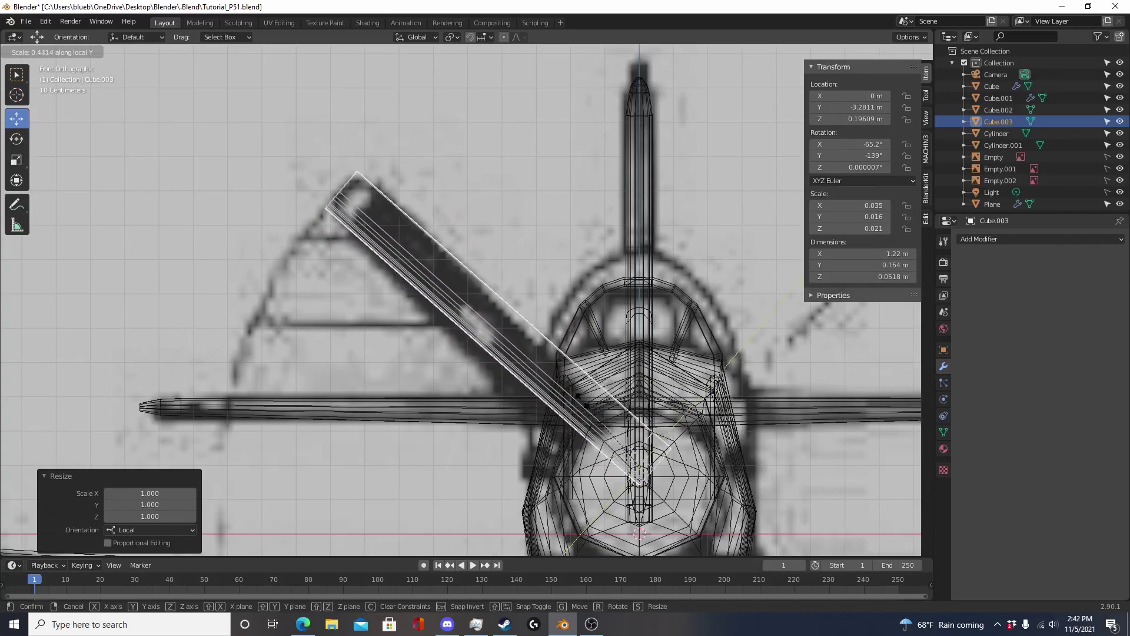
pyautogui.click(582, 398)
pyautogui.keyDown('shift'); pyautogui.moveTo(608, 421); pyautogui.dragTo(585, 382, button='middle'); pyautogui.keyUp('shift')
# Pull the blade's tip end inward by about 0.053 m in X and -0.053 m in Z
pyautogui.press('Tab')
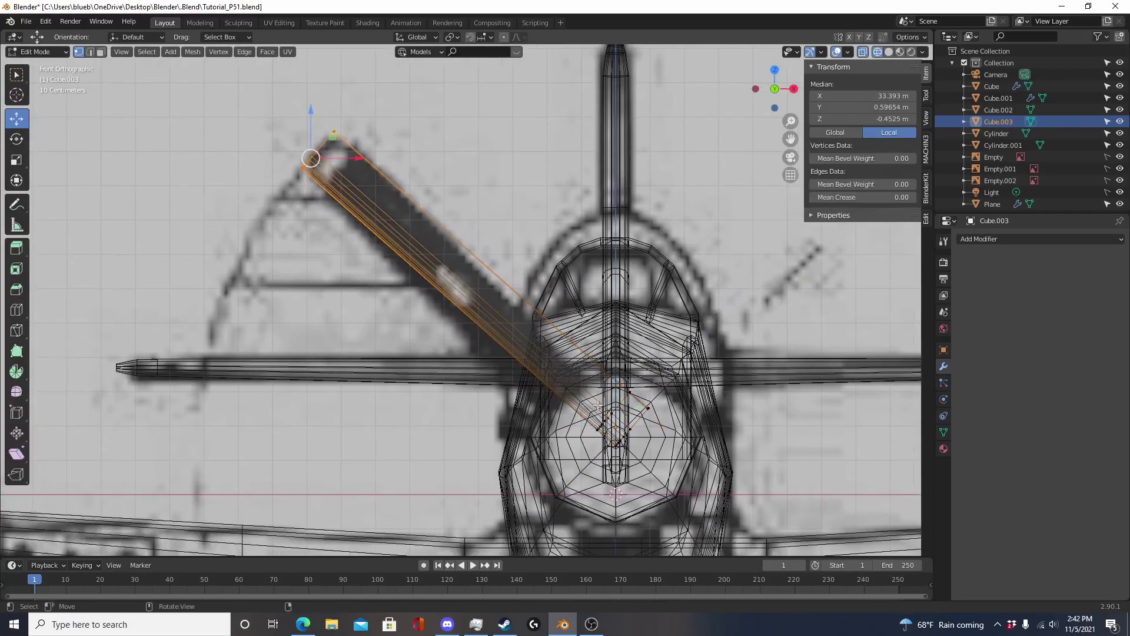
pyautogui.press('a')
pyautogui.hotkey('alt', 'a')
pyautogui.keyDown('alt'); pyautogui.click(333, 137); pyautogui.keyUp('alt')
pyautogui.press('g')
pyautogui.click(379, 139)
# Extrude the tip end out to the blueprint blade's tip and scale the new end down
pyautogui.press('e')
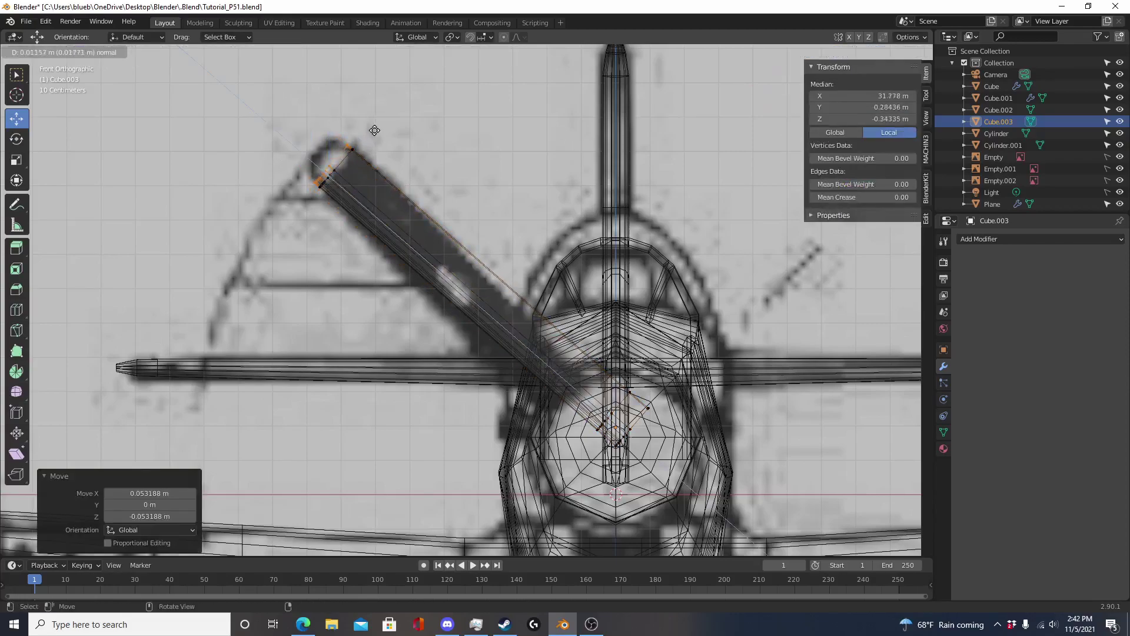
pyautogui.click(366, 118)
pyautogui.press('s')
pyautogui.click(331, 134)
# Add a loop cut to the blade's tip cap and scale it by about 1.27 to round the tip
pyautogui.hotkey('alt', 'a')
pyautogui.hotkey('ctrl', 'r')
pyautogui.click(345, 140)
pyautogui.rightClick(345, 140)
pyautogui.press('s')
pyautogui.click(351, 133)
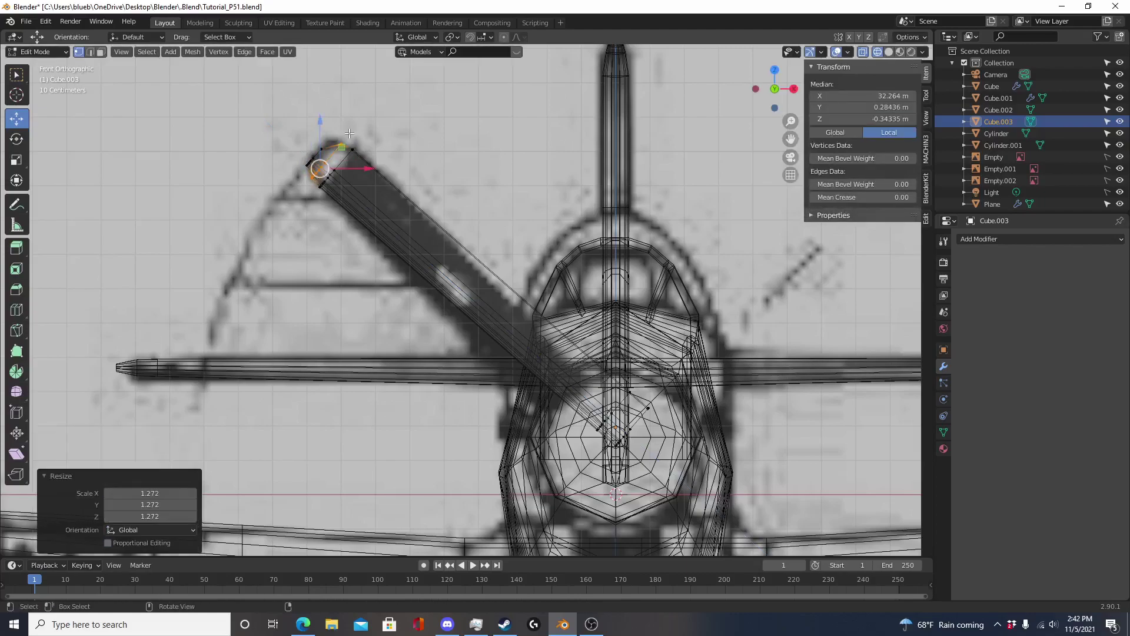
pyautogui.hotkey('alt', 'a')
# Add a centred loop cut halfway along the blade and widen it by scaling about 1.18
pyautogui.keyDown('shift'); pyautogui.moveTo(583, 366); pyautogui.dragTo(545, 337, button='middle'); pyautogui.keyUp('shift')
pyautogui.hotkey('ctrl', 'r')
pyautogui.click(443, 231)
pyautogui.rightClick(443, 231)
pyautogui.press('s')
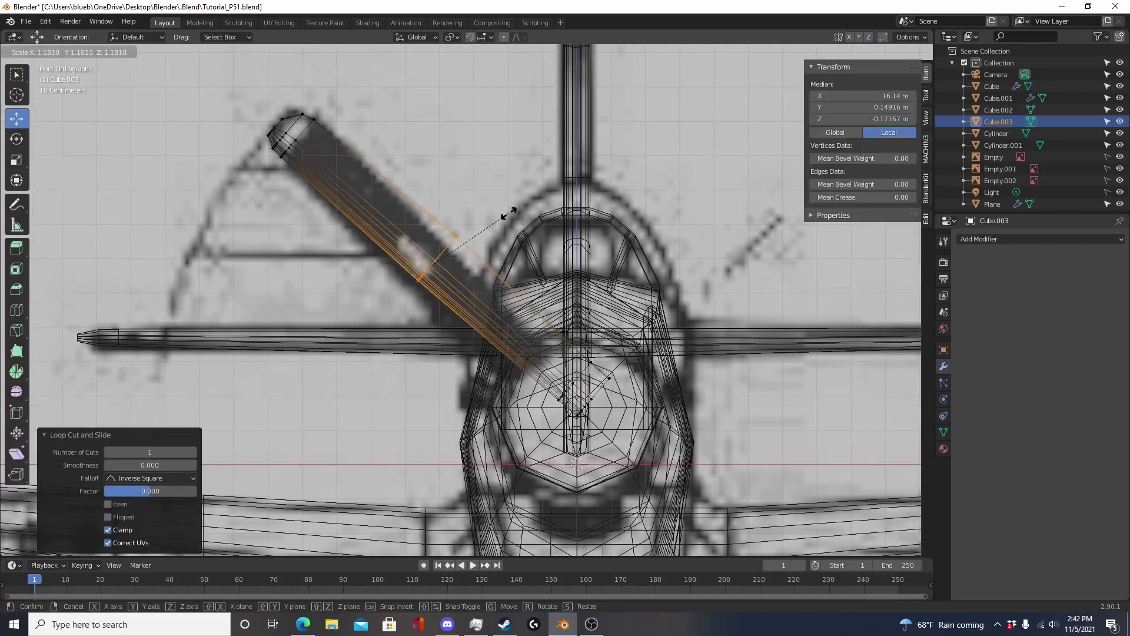
pyautogui.click(499, 213)
pyautogui.hotkey('alt', 'a')
# Add a centred loop cut between mid-blade and root and narrow it by scaling about 0.79
pyautogui.hotkey('ctrl', 'r')
pyautogui.click(542, 311)
pyautogui.rightClick(542, 312)
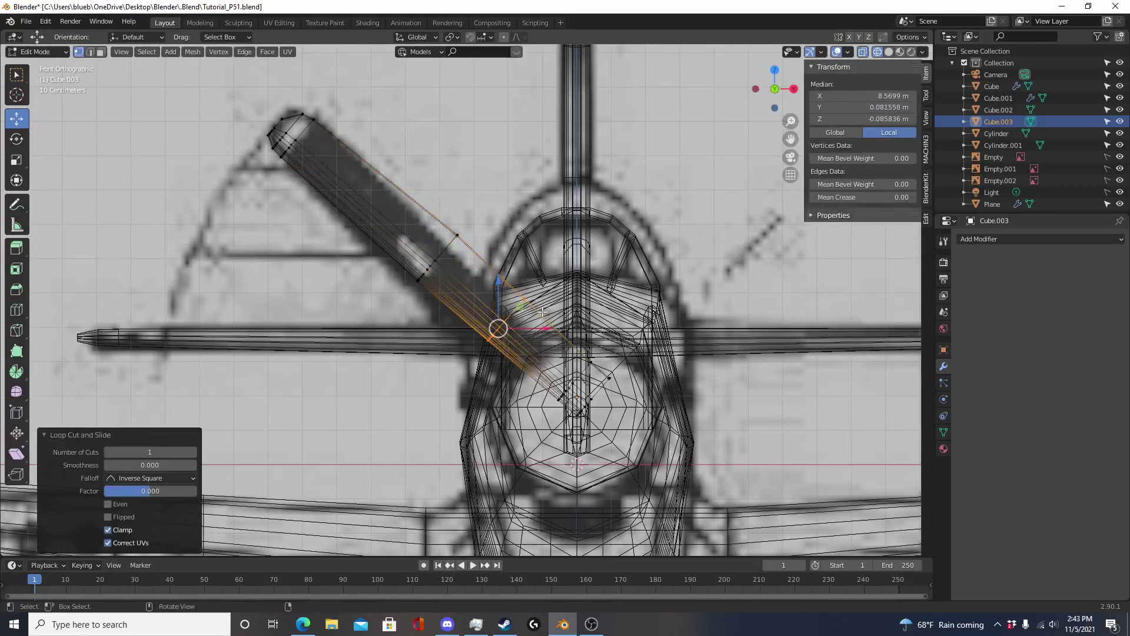
pyautogui.press('s')
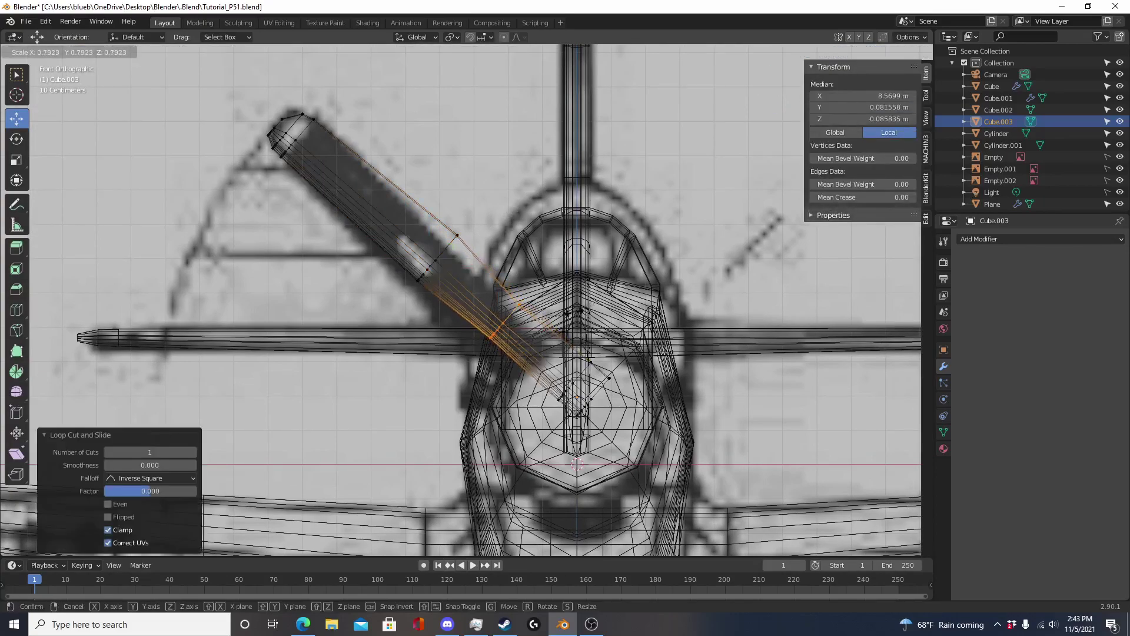
pyautogui.click(568, 313)
pyautogui.hotkey('alt', 'a')
# Add a centred loop cut on the blade's outer half and widen it by scaling about 1.15
pyautogui.hotkey('ctrl', 'r')
pyautogui.click(371, 171)
pyautogui.rightClick(370, 171)
pyautogui.press('s')
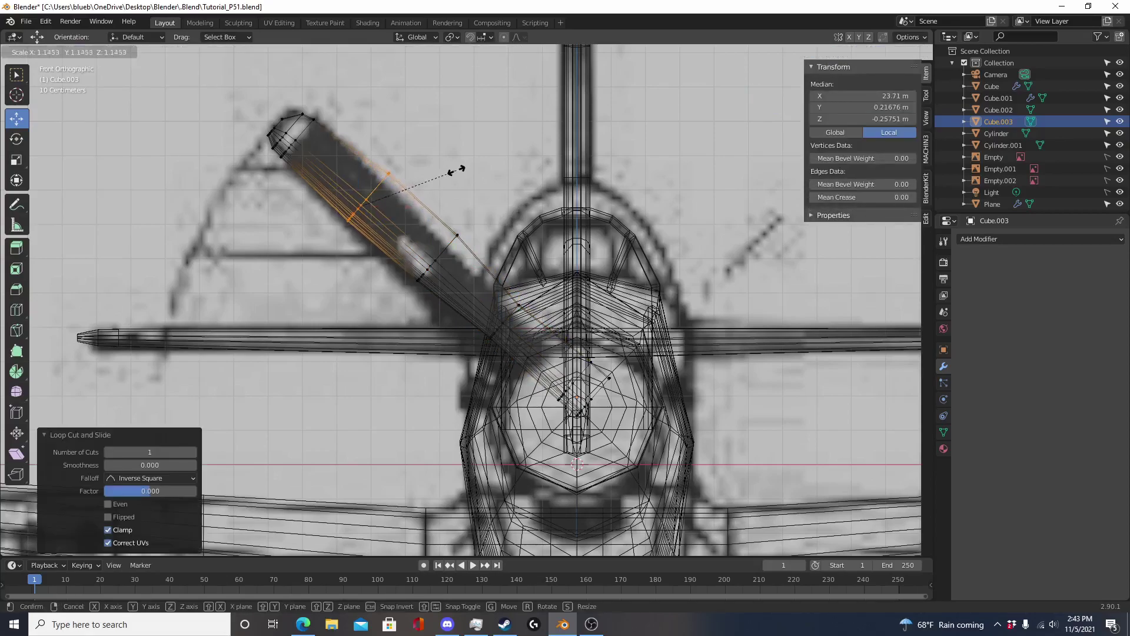
pyautogui.click(453, 172)
pyautogui.hotkey('alt', 'a')
# Add another loop cut close to the blade's root and scale it to about 0.846
pyautogui.hotkey('ctrl', 'r')
pyautogui.click(532, 350)
pyautogui.rightClick(533, 350)
pyautogui.press('s')
pyautogui.click(565, 344)
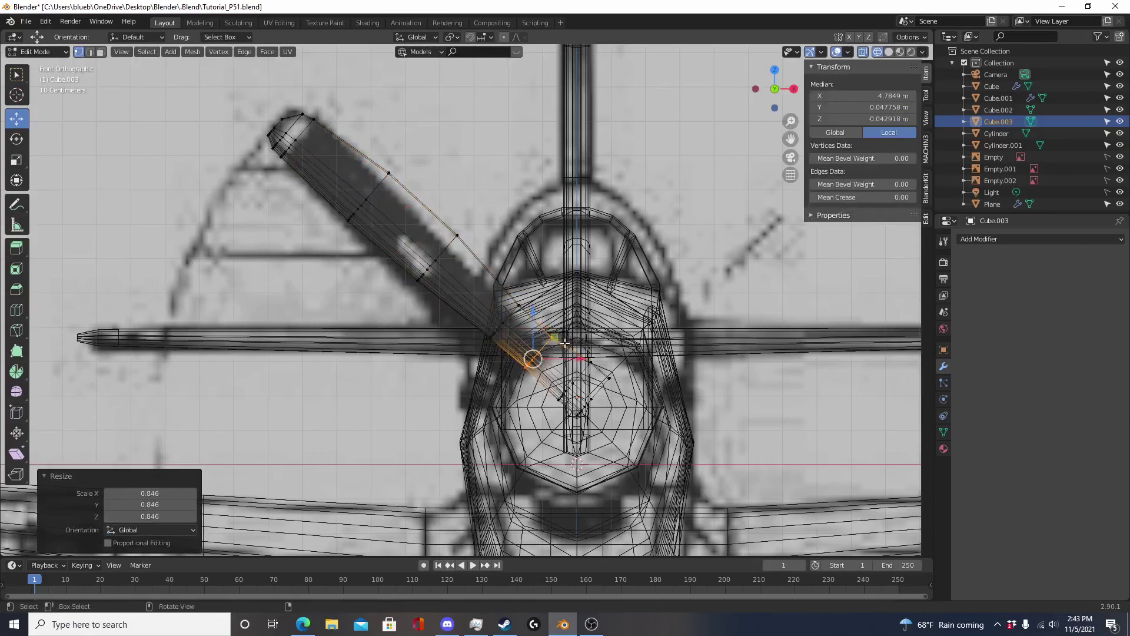
pyautogui.hotkey('alt', 'a')
# Narrow the blade's root end vertices inside the spinner, leave mesh editing and inspect the blade in solid shading
pyautogui.press('c')
pyautogui.click(574, 406)
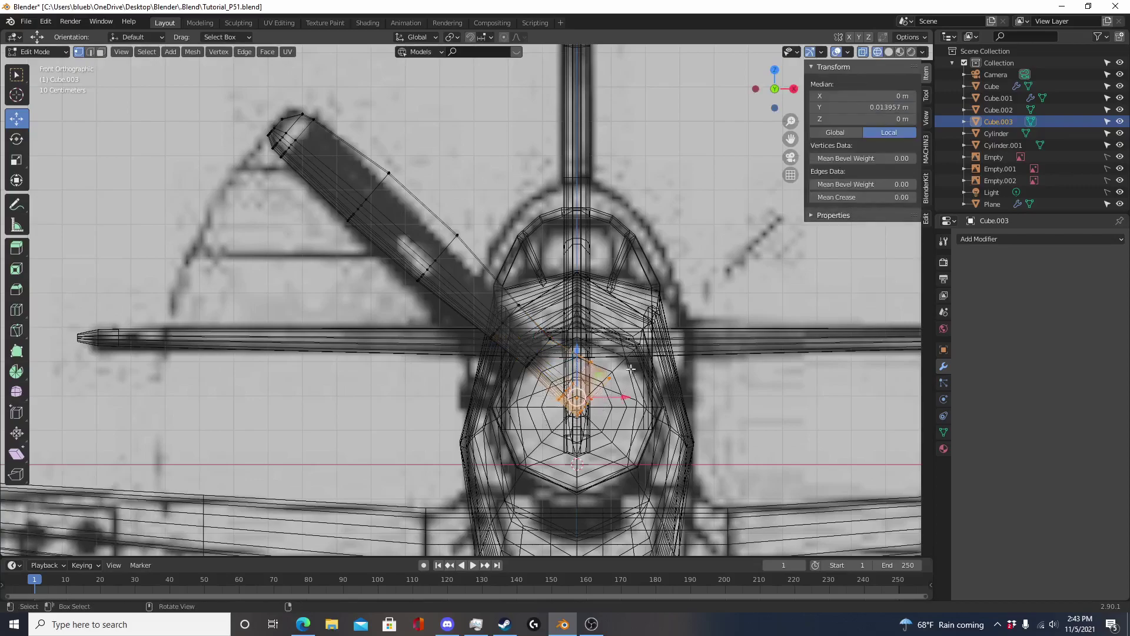
pyautogui.press('Tab')
pyautogui.scroll(-4, 530, 435)
pyautogui.hotkey('alt', 'a')
pyautogui.hotkey('shift', 'z')
pyautogui.moveTo(485, 418); pyautogui.dragTo(455, 295, button='middle')
pyautogui.scroll(5, 417, 427)
pyautogui.scroll(-6, 263, 464)
# Select the finished propeller blade and paste a copy of it in place
pyautogui.click(457, 290)
pyautogui.press('KP_1')
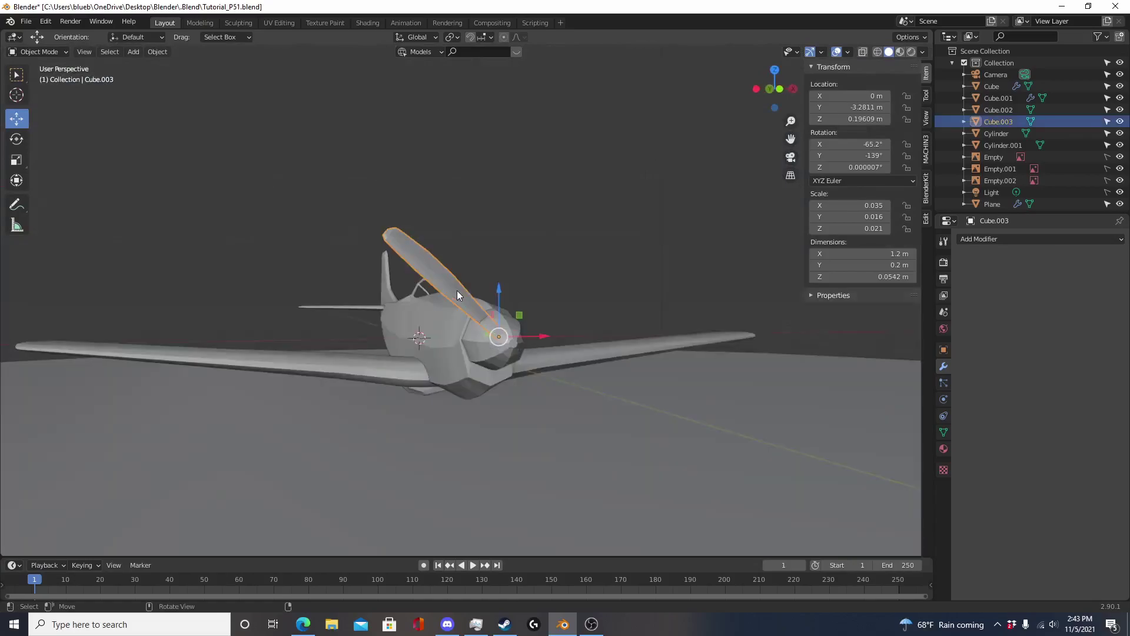
pyautogui.keyDown('shift'); pyautogui.moveTo(567, 343); pyautogui.dragTo(469, 330, button='middle'); pyautogui.keyUp('shift')
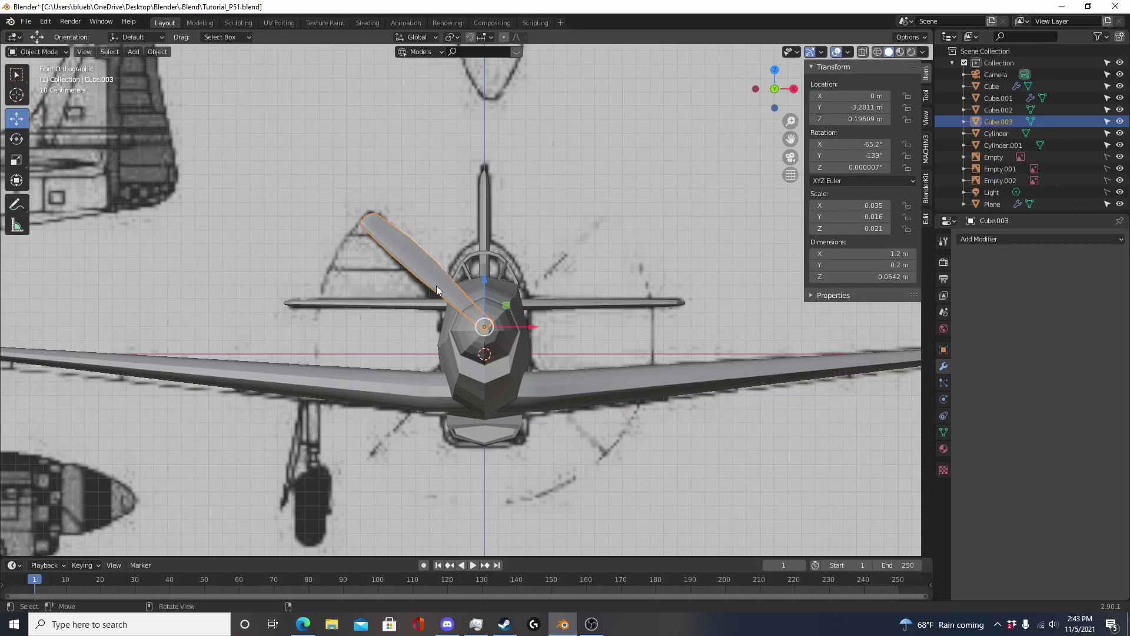
pyautogui.hotkey('ctrl', 'c')
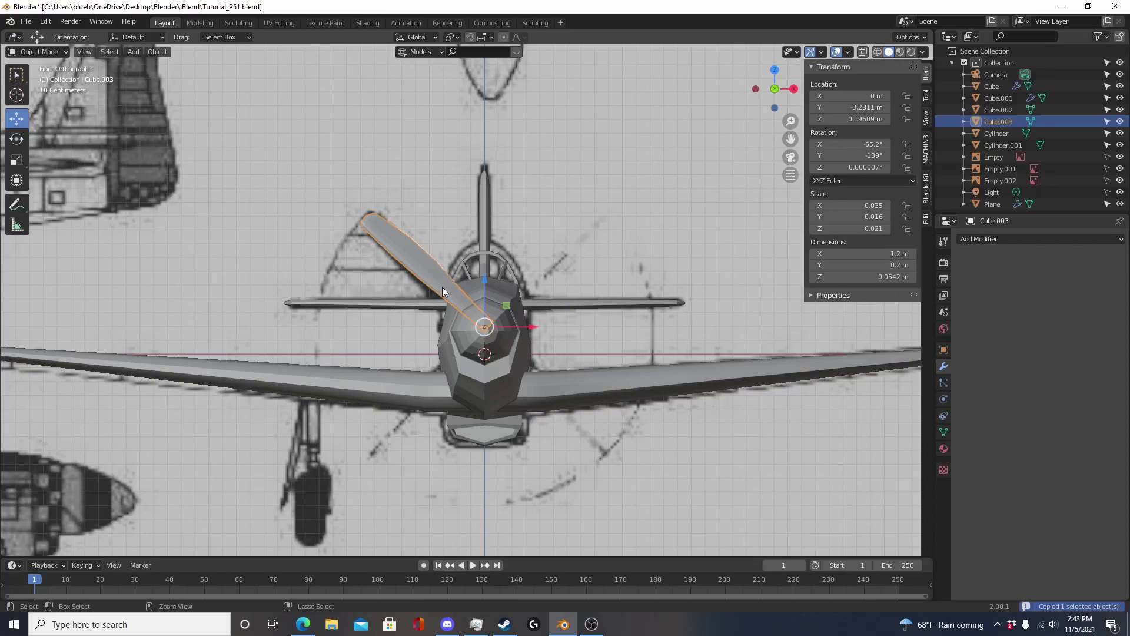
pyautogui.hotkey('ctrl', 'v')
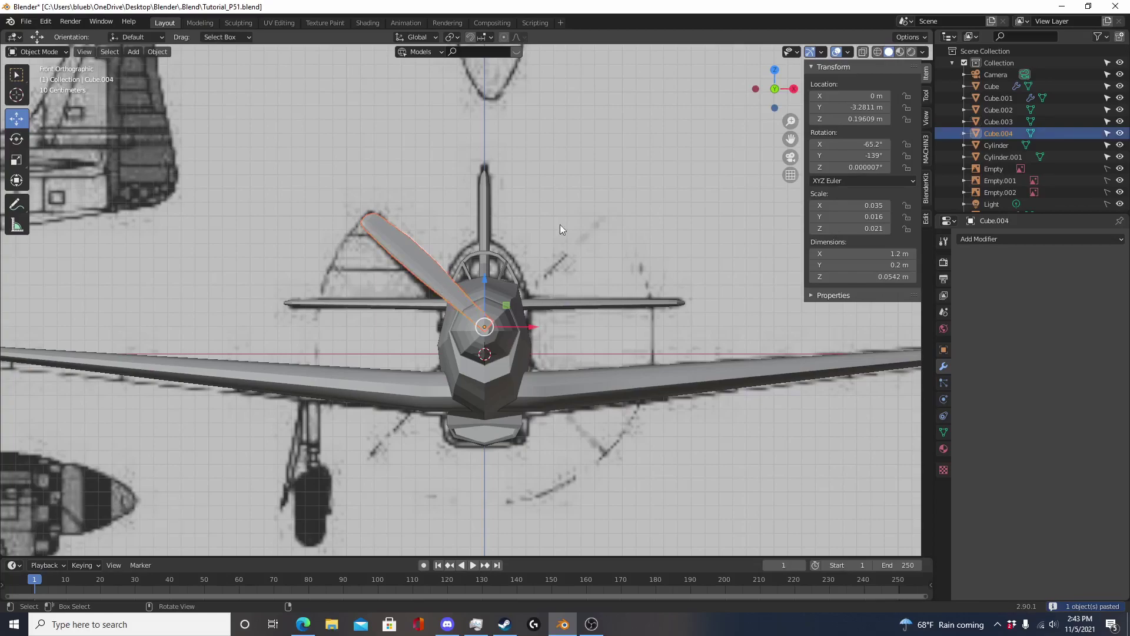
# Select one of the two overlapping blades and rotate it 90° in front view
pyautogui.hotkey('alt', 'Tab')
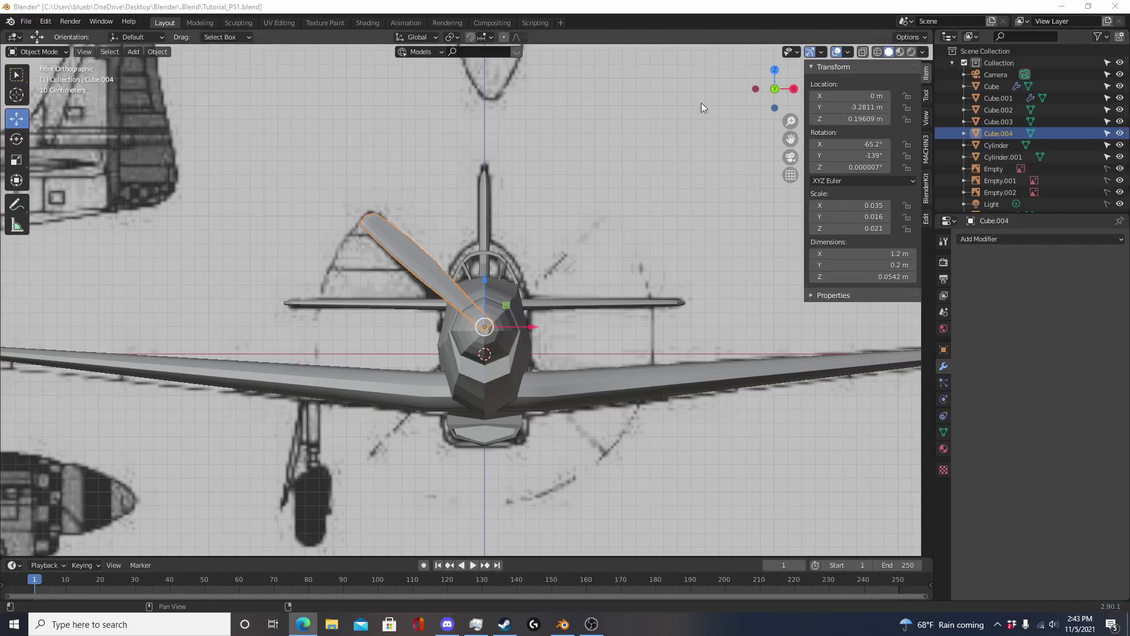
pyautogui.click(429, 270)
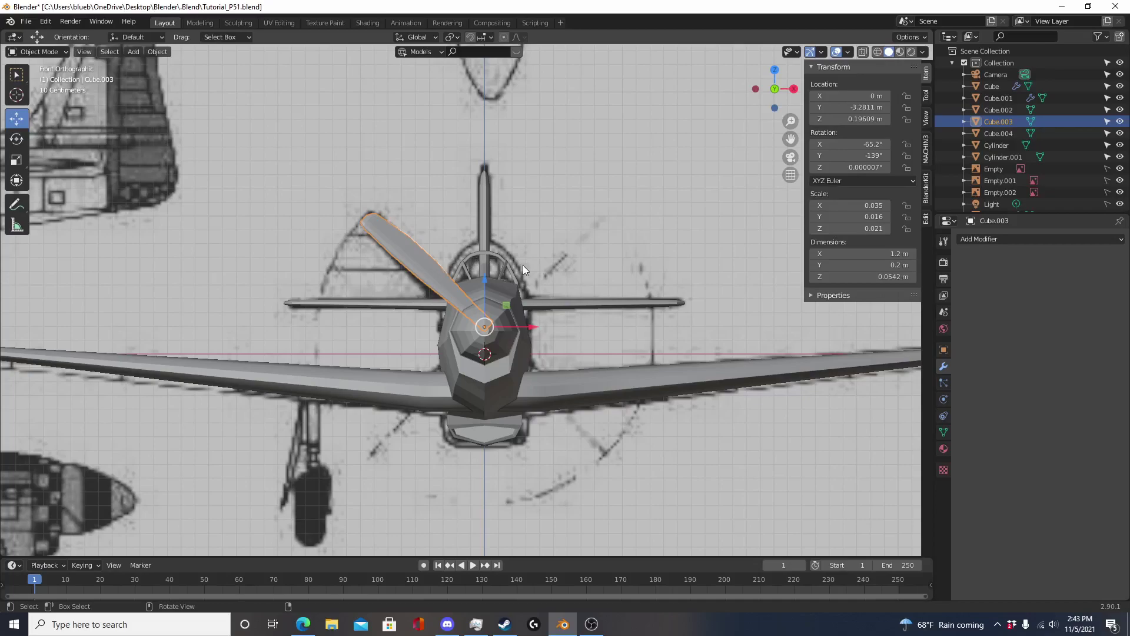
pyautogui.press('r')
pyautogui.press('9')
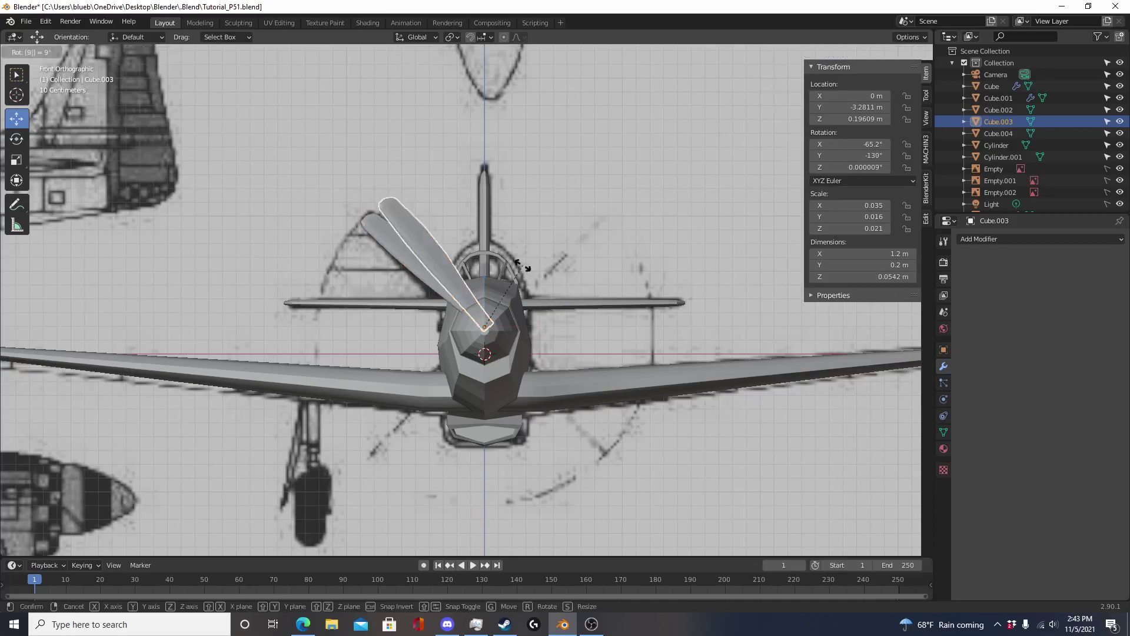
pyautogui.press('0')
pyautogui.press('Return')
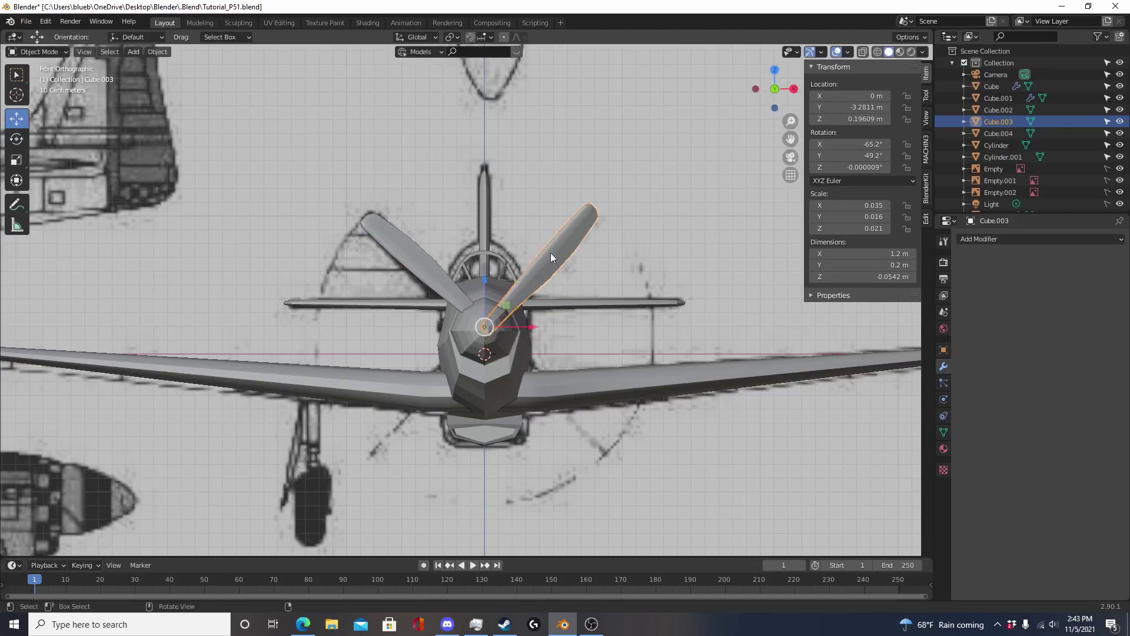
# Paste a copy of the rotated second blade and rotate it 90° to make the third blade
pyautogui.hotkey('ctrl', 'c')
pyautogui.hotkey('ctrl', 'v')
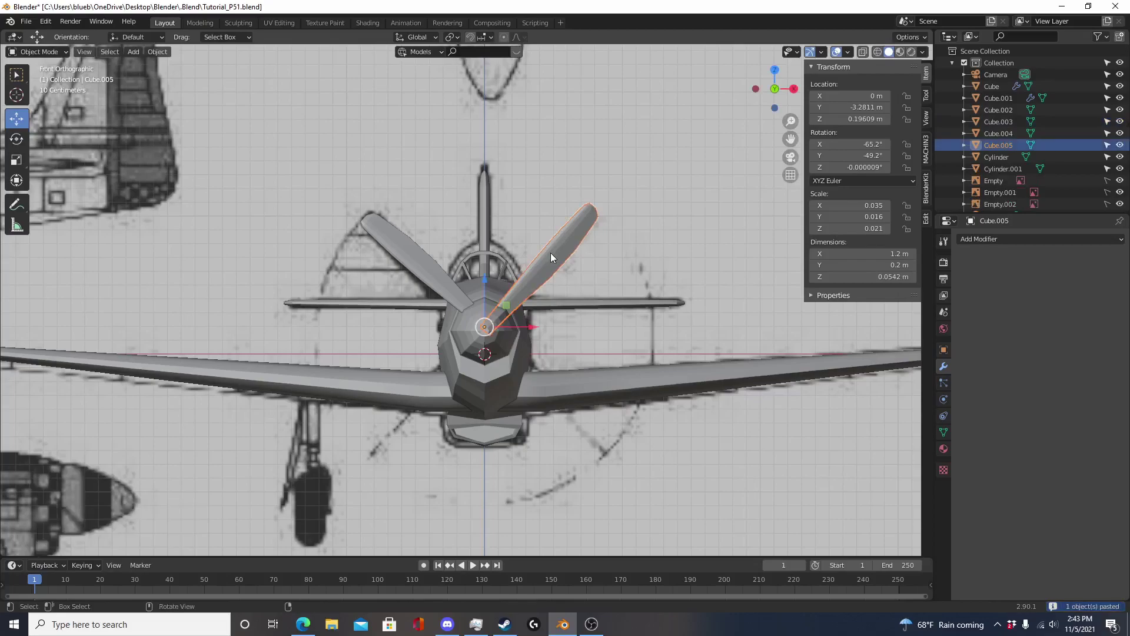
pyautogui.press('r')
pyautogui.press('9')
pyautogui.press('0')
pyautogui.press('Return')
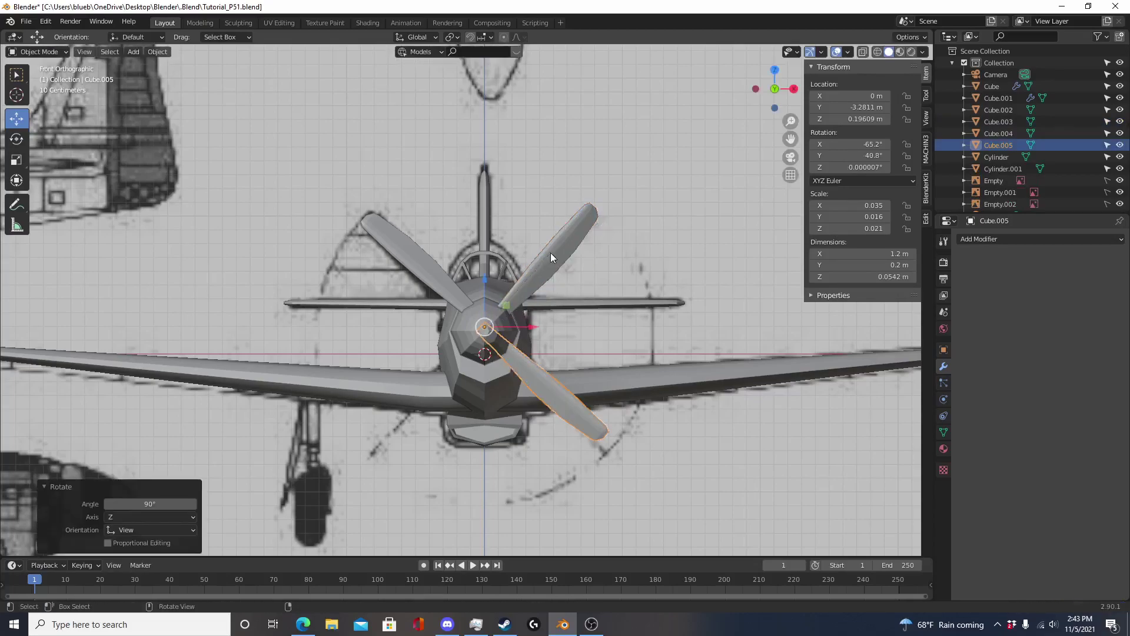
# Paste a copy of the third blade and rotate it another 90° to complete the four-blade propeller
pyautogui.hotkey('ctrl', 'c')
pyautogui.hotkey('ctrl', 'v')
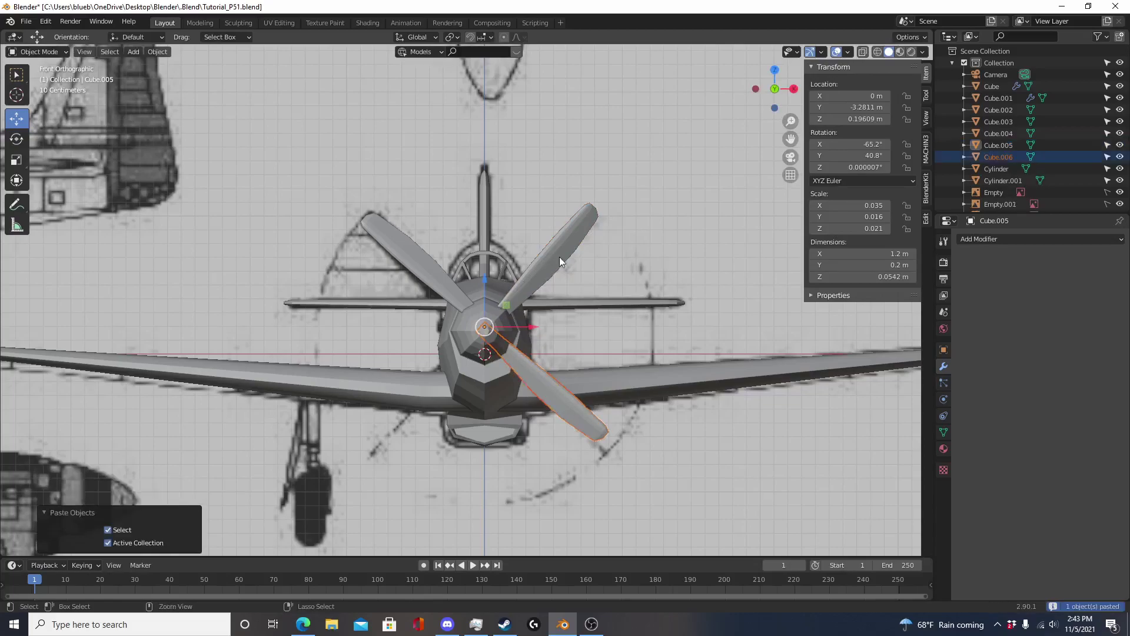
pyautogui.press('r')
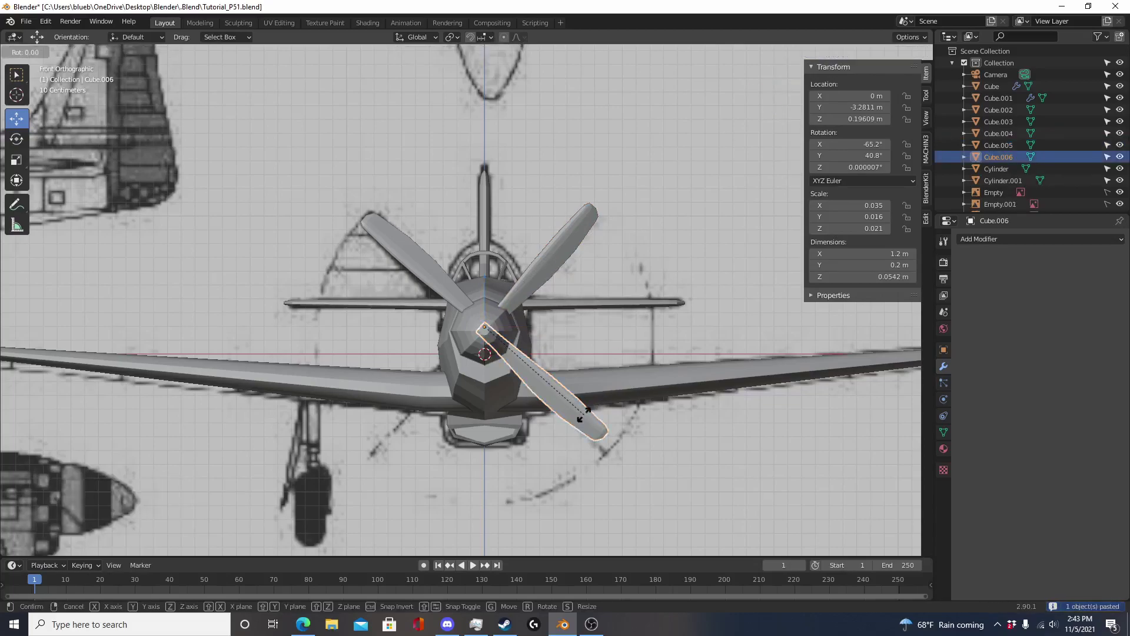
pyautogui.press('9')
pyautogui.press('0')
pyautogui.press('Return')
# Inspect the plane from several angles, switch to the camera view and reframe it with the propeller near the centre
pyautogui.moveTo(567, 426); pyautogui.dragTo(457, 336, button='middle')
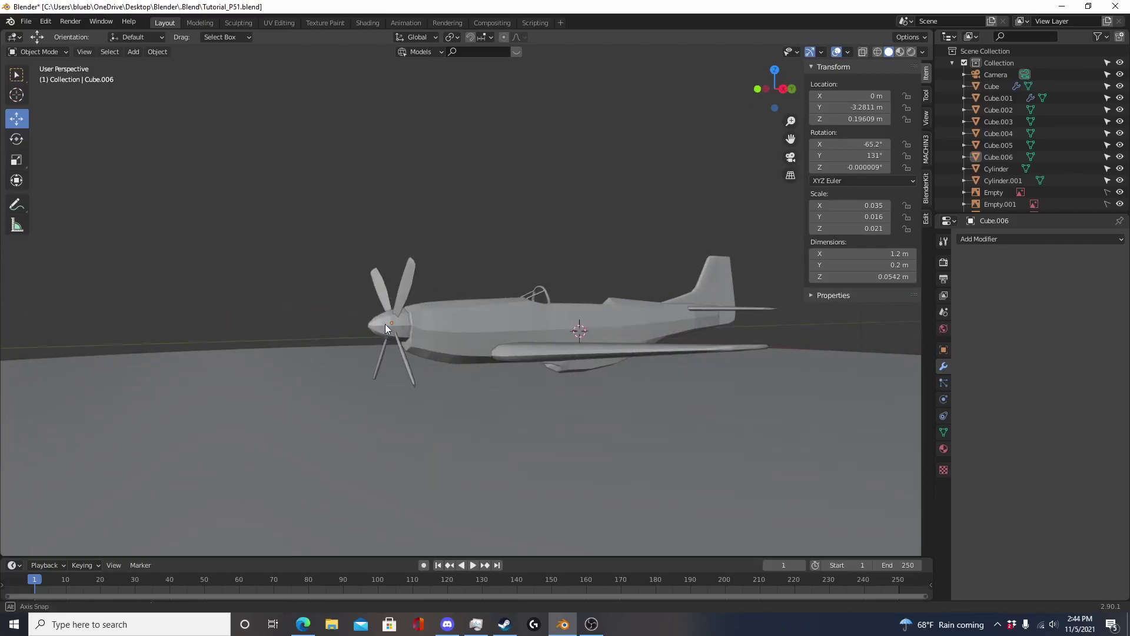
pyautogui.moveTo(383, 328); pyautogui.dragTo(453, 325, button='middle')
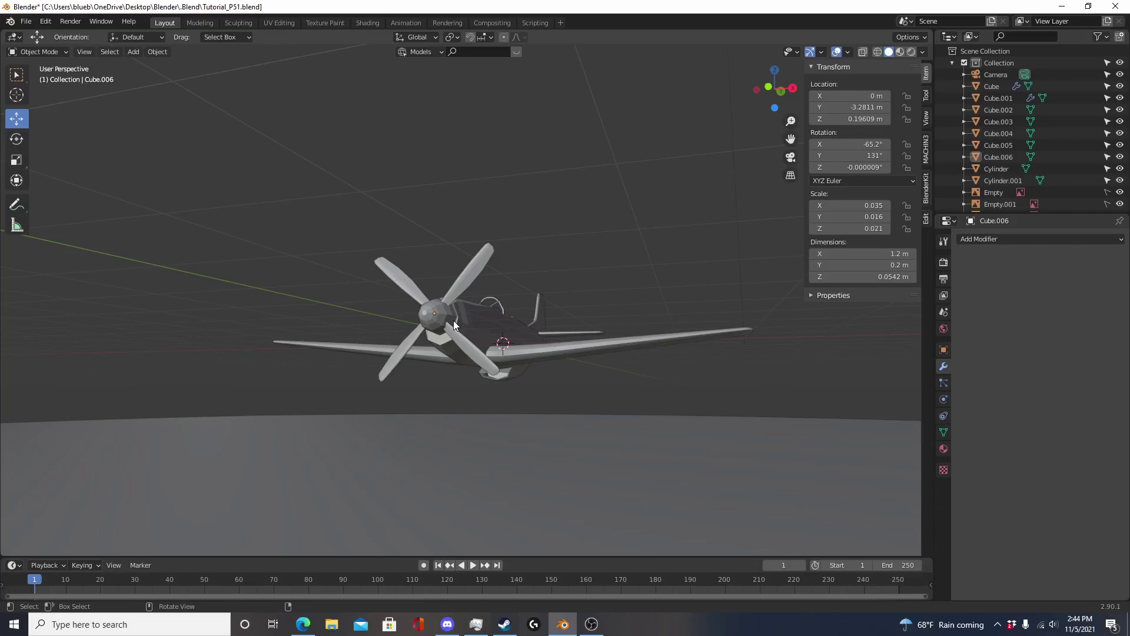
pyautogui.moveTo(453, 322); pyautogui.dragTo(600, 371, button='middle')
pyautogui.press('KP_0')
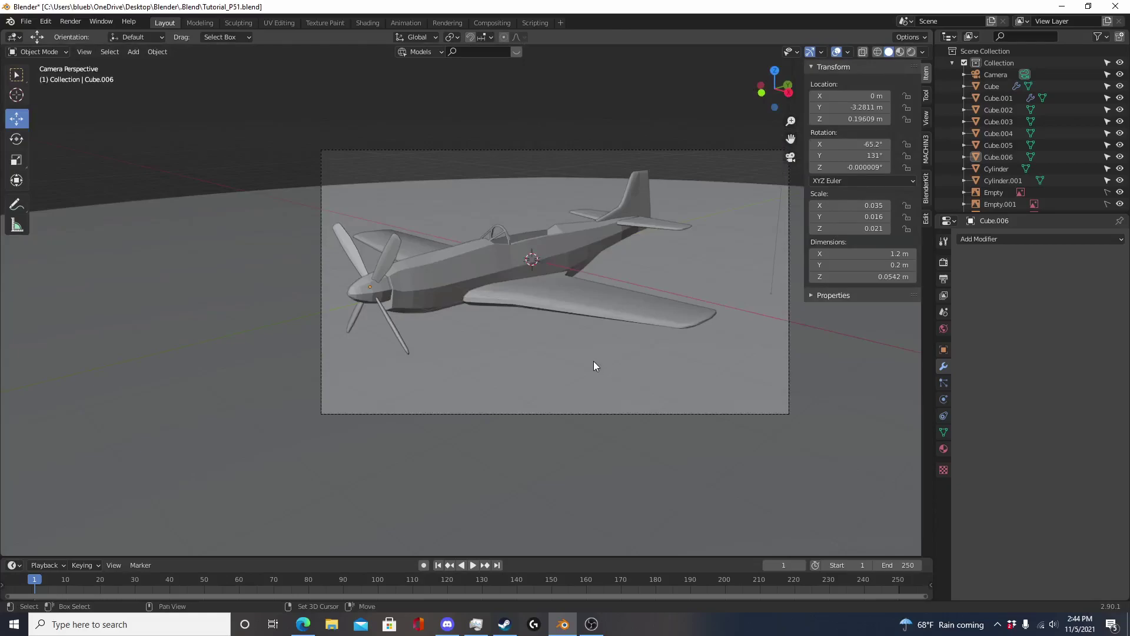
pyautogui.hotkey('shift', '`')
pyautogui.click(471, 304)
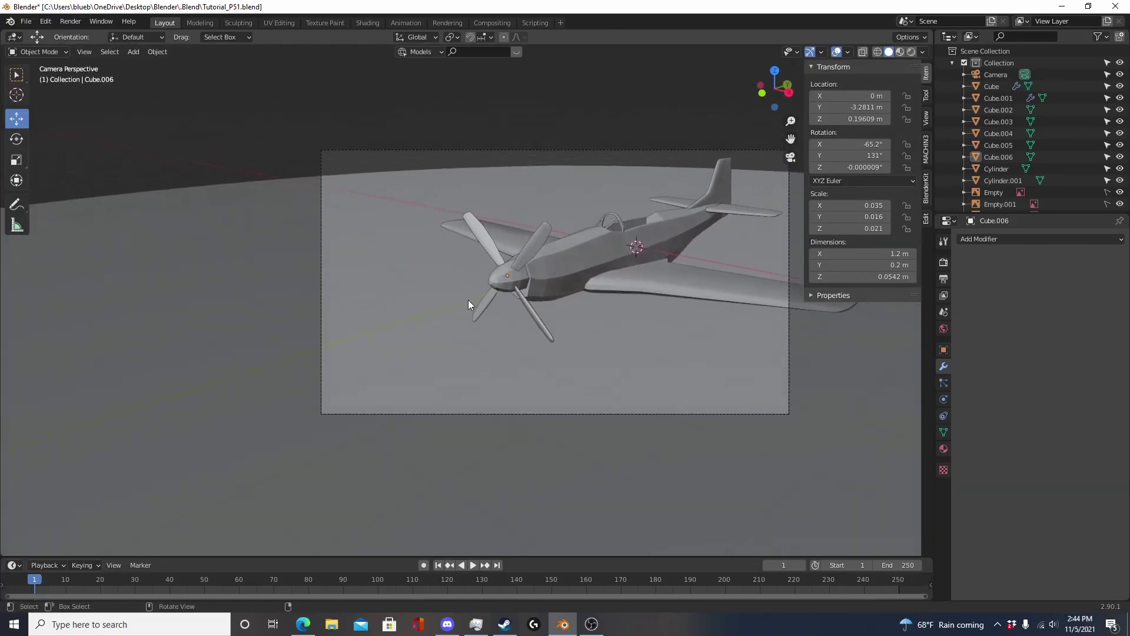